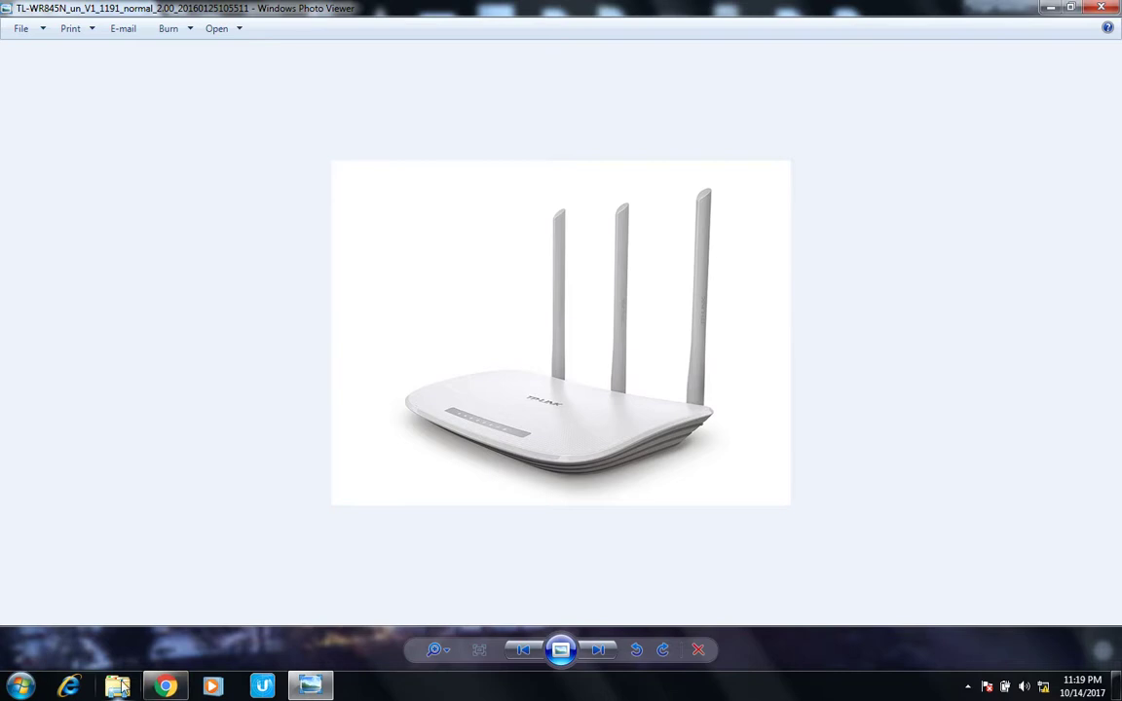
# Leave the TL-WR845N router photo and bring up a new Chrome tab
pyautogui.click(164, 687)
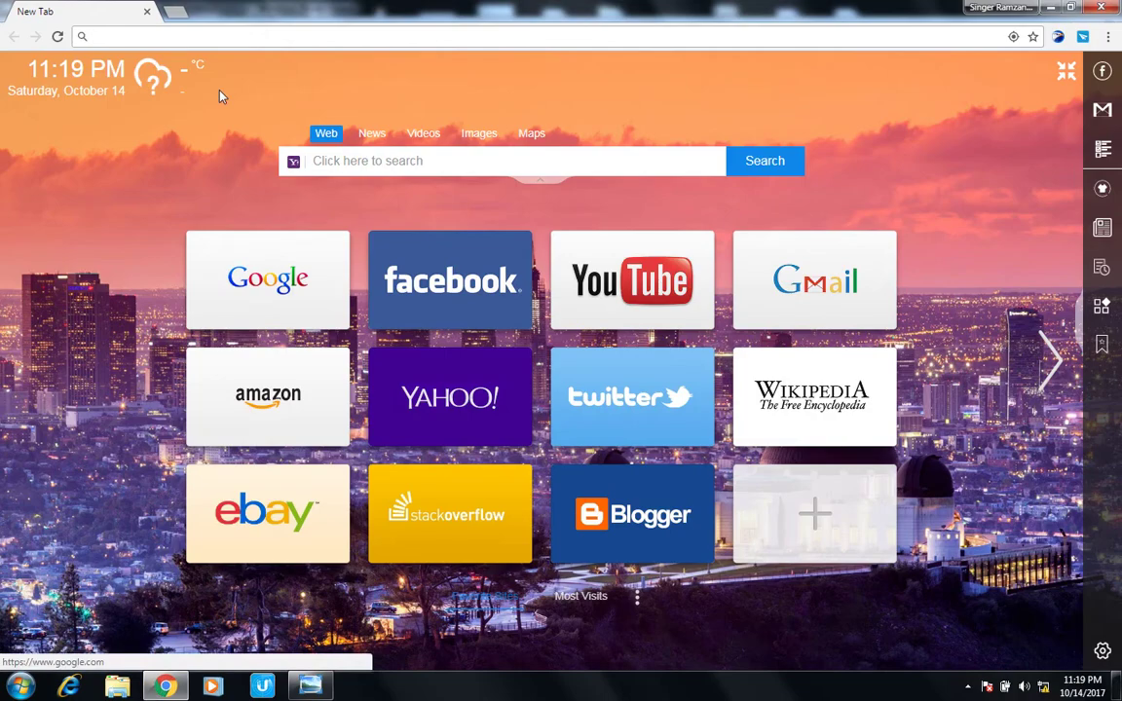
# Load the router login page at 192.168.0.1, correcting the mistyped 192.168.1.1
pyautogui.write('192.168.1.1')
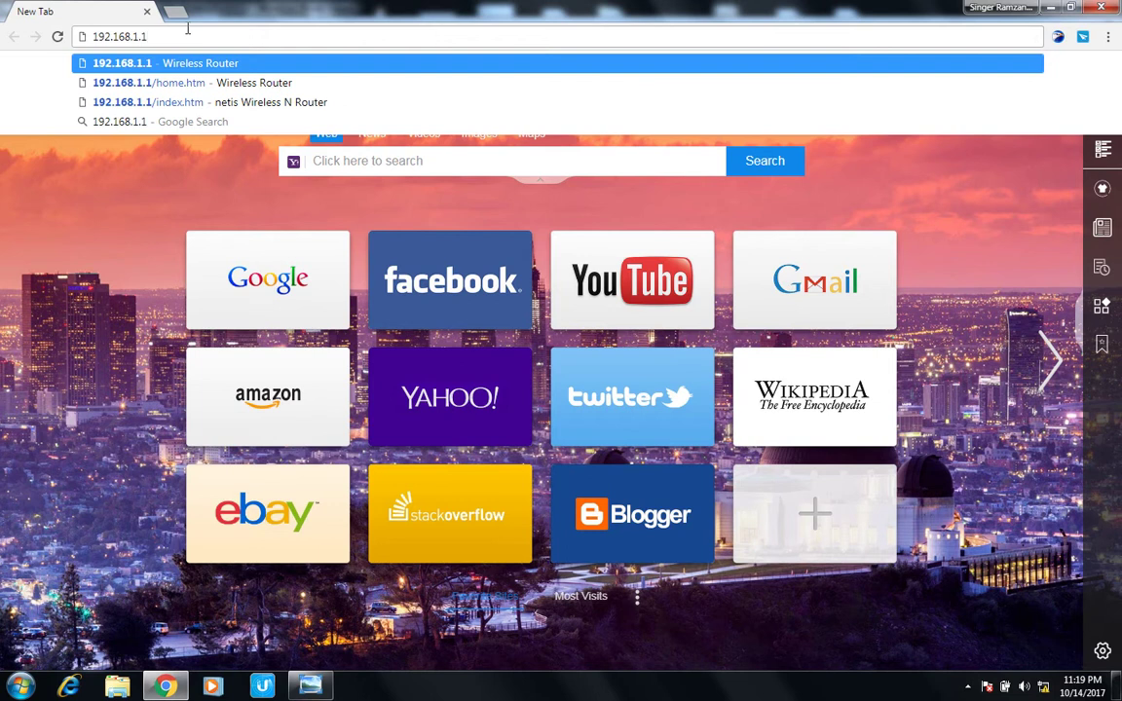
pyautogui.press('BackSpace')
pyautogui.press('BackSpace')
pyautogui.press('BackSpace')
pyautogui.write('0')
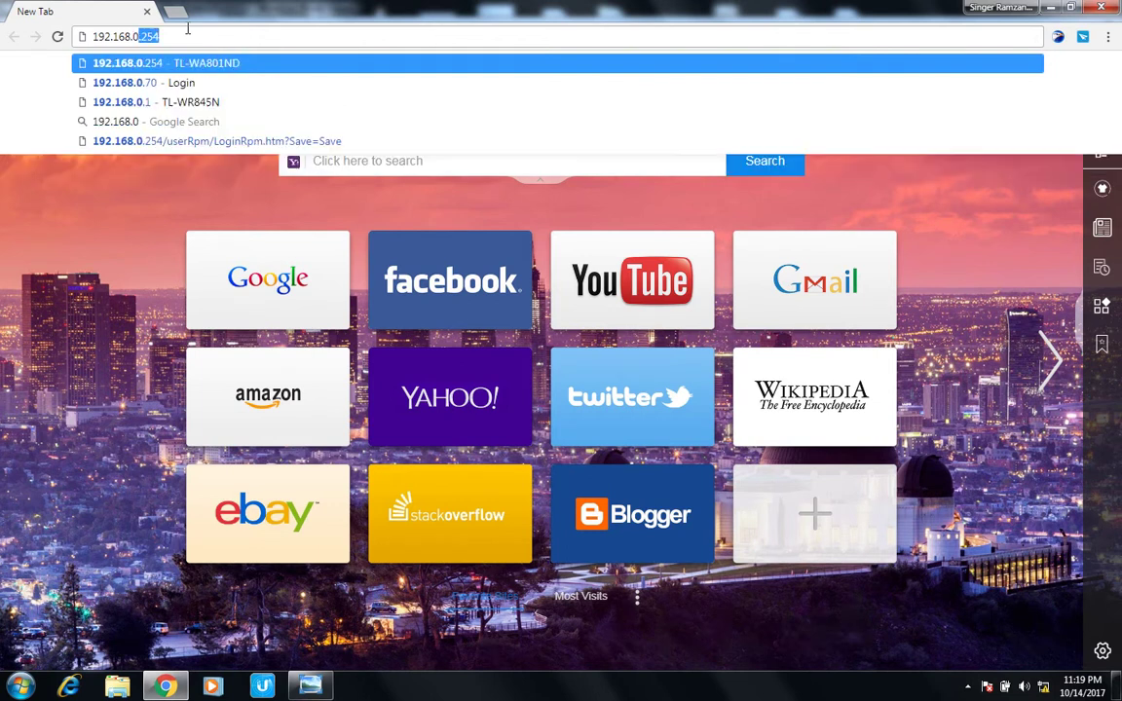
pyautogui.write('.1')
pyautogui.press('BackSpace')
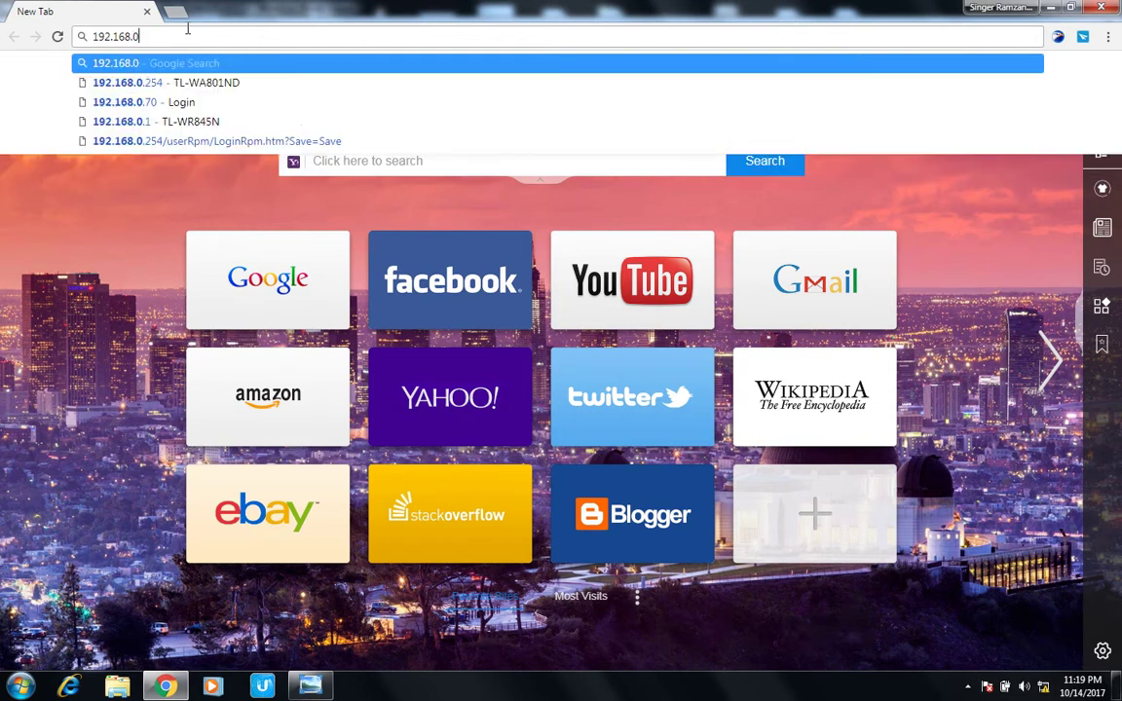
pyautogui.write('1')
pyautogui.press('Return')
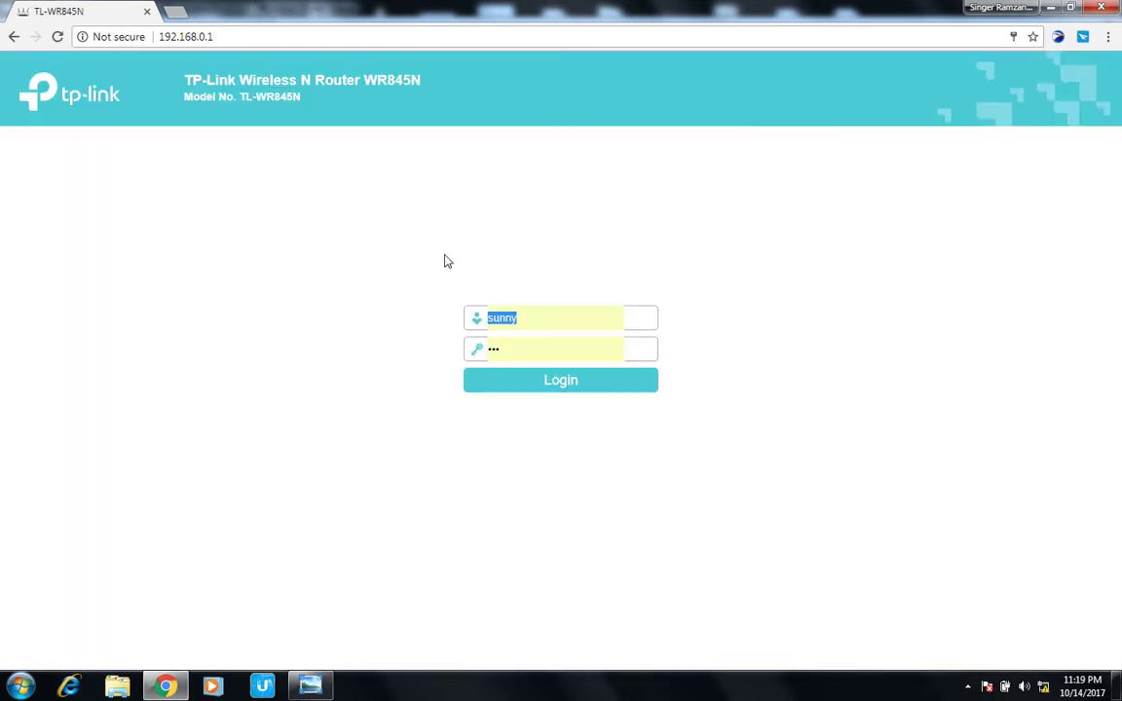
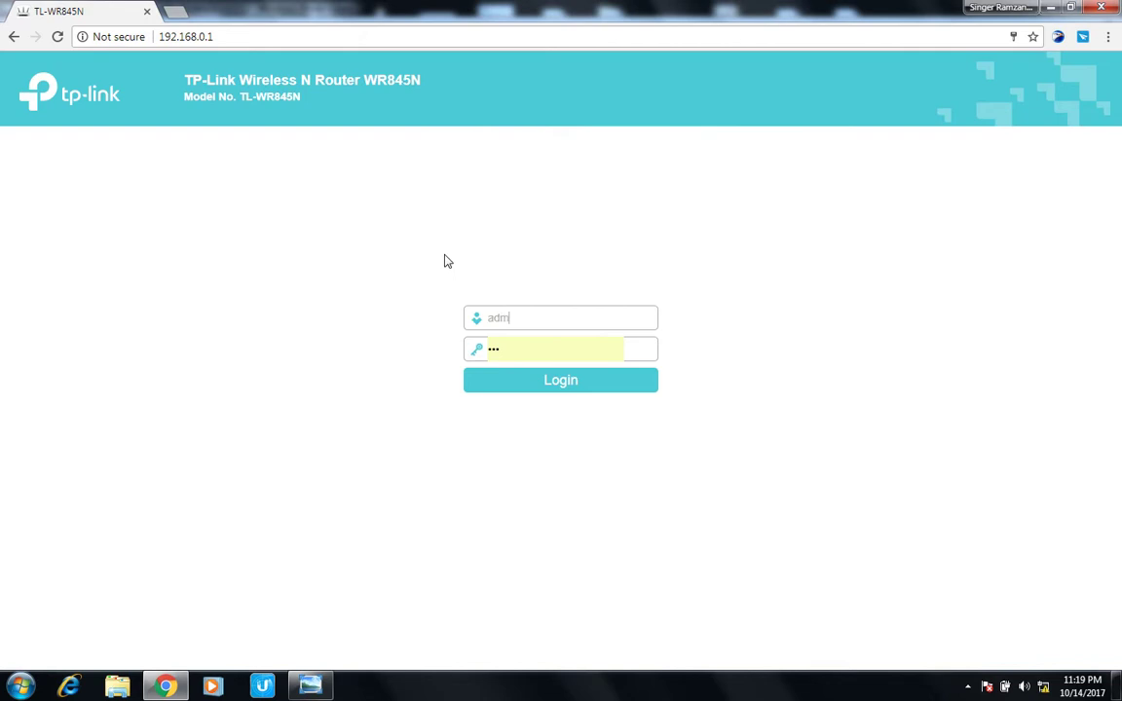
# Log in as admin with the saved password and review firmware, LAN, wireless and WAN status
pyautogui.press('Tab')
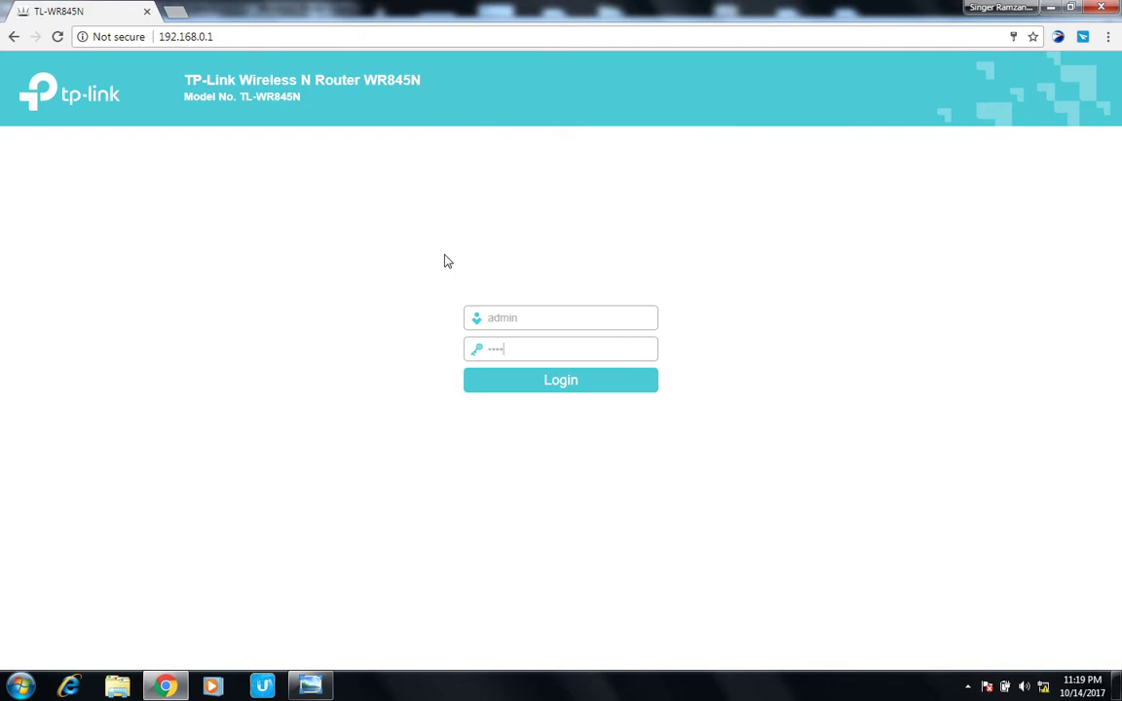
pyautogui.press('Return')
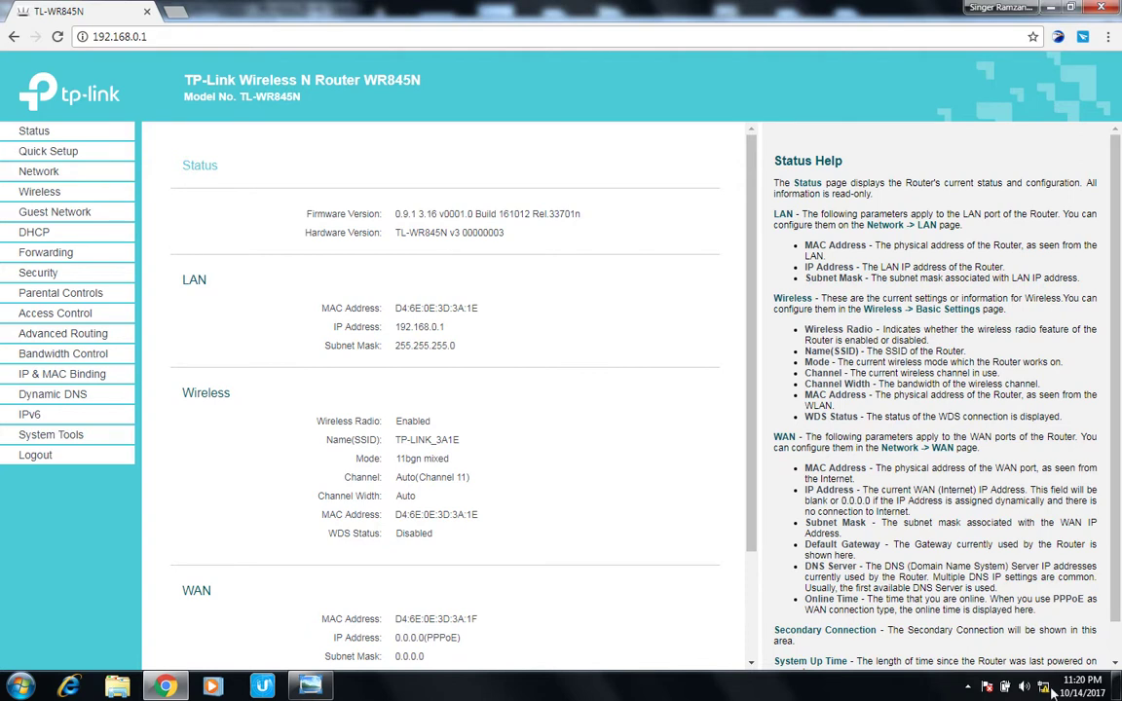
pyautogui.moveTo(1043, 689)
# Change the wireless network name from TP-LINK_3A1E to Kaleem.NET, save, and check Status
pyautogui.click(37, 194)
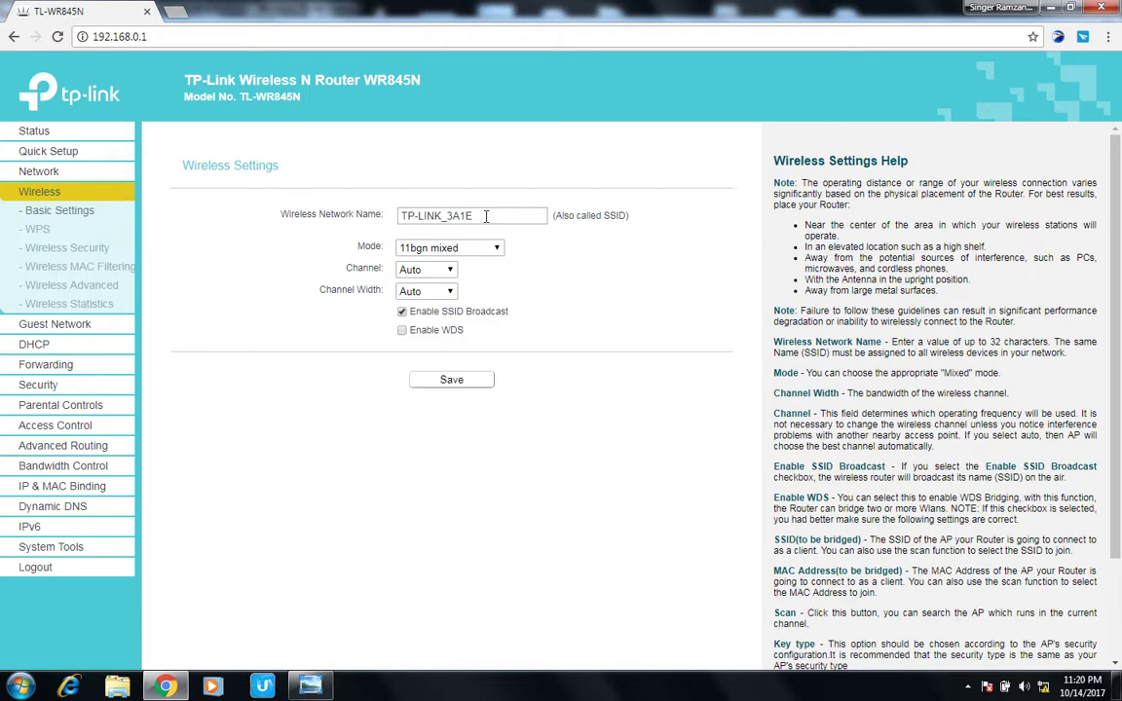
pyautogui.moveTo(488, 216); pyautogui.dragTo(361, 233)
pyautogui.write('K')
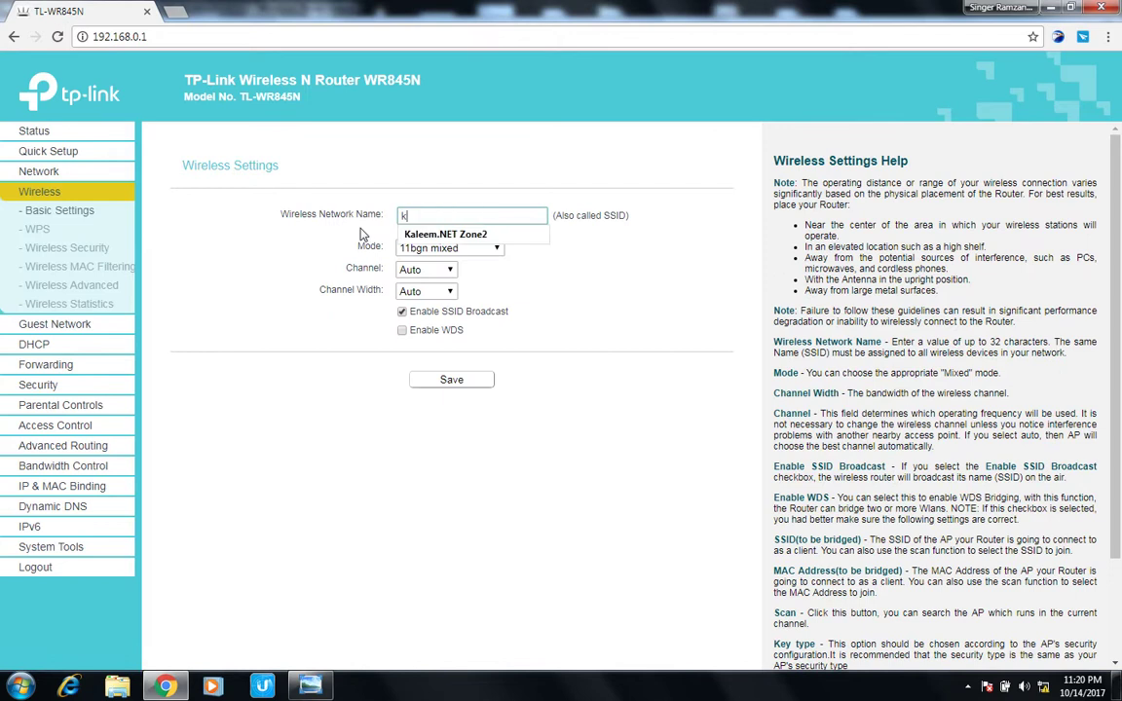
pyautogui.press('Down')
pyautogui.press('Return')
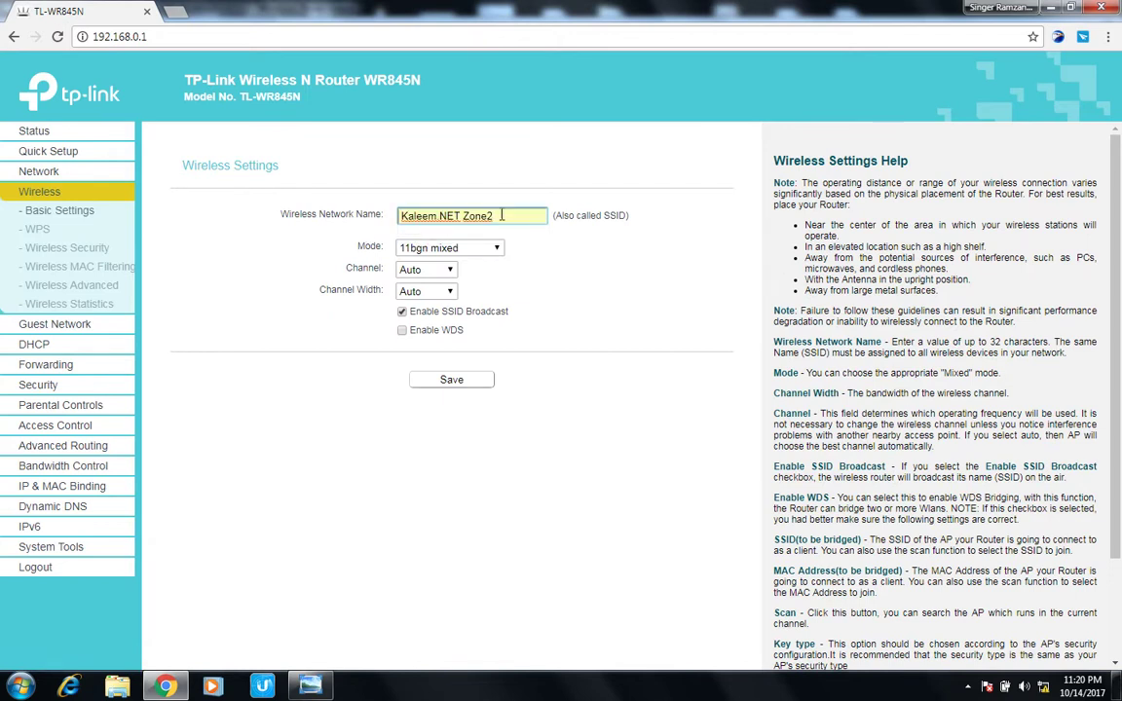
pyautogui.press('BackSpace')
pyautogui.press('BackSpace')
pyautogui.press('BackSpace')
pyautogui.press('BackSpace')
pyautogui.press('BackSpace')
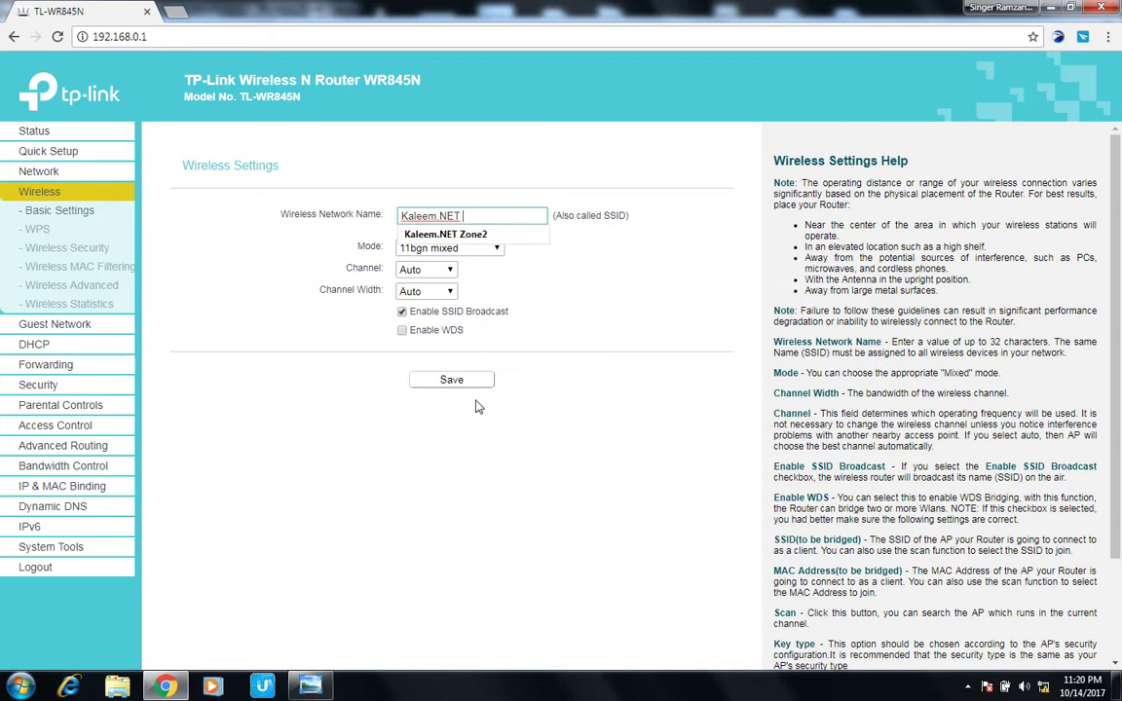
pyautogui.click(454, 380)
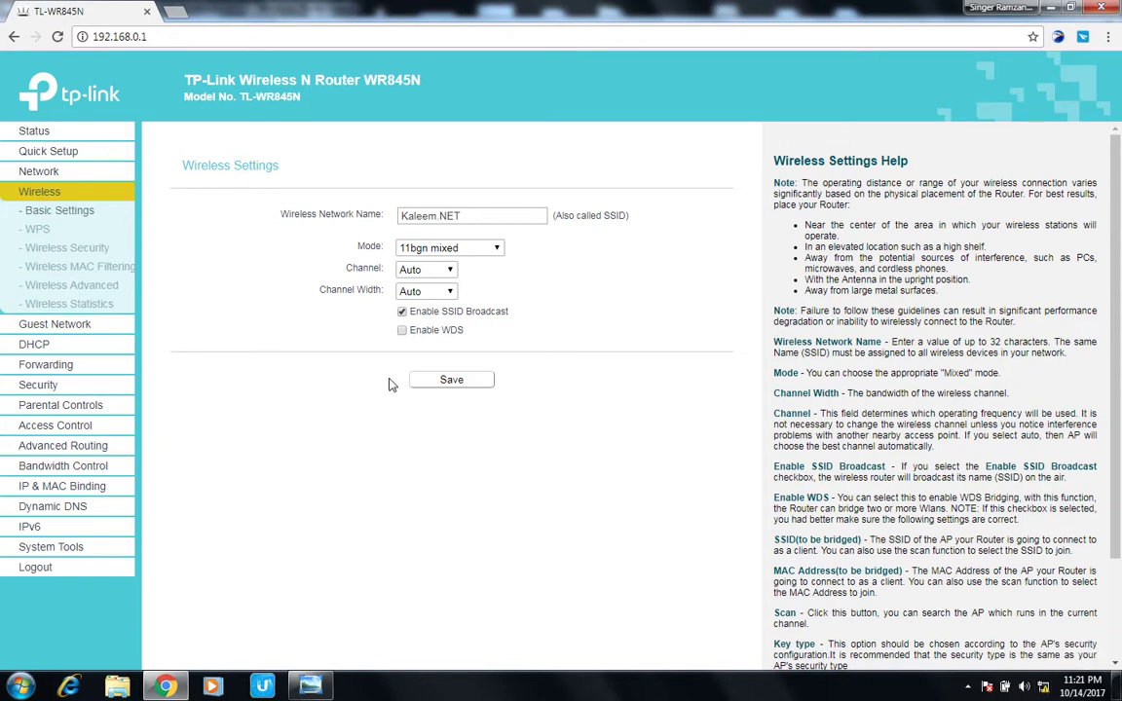
pyautogui.click(27, 136)
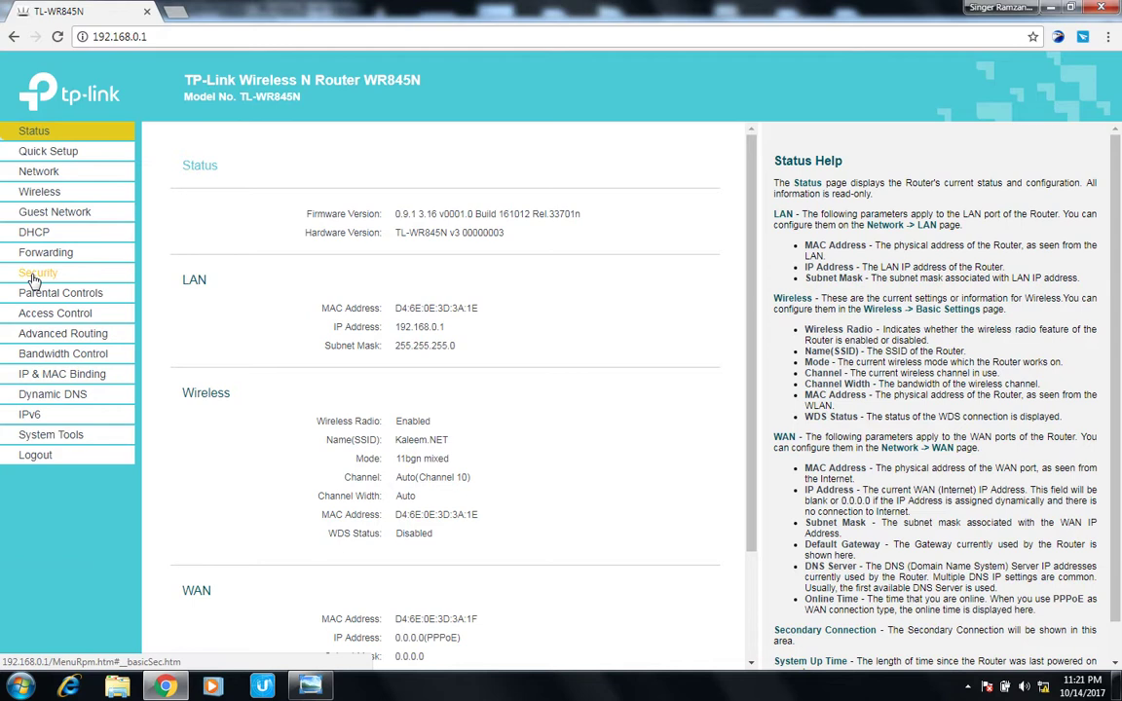
# Replace the WPA2-PSK AES wireless password with a new one and save the security settings
pyautogui.click(48, 195)
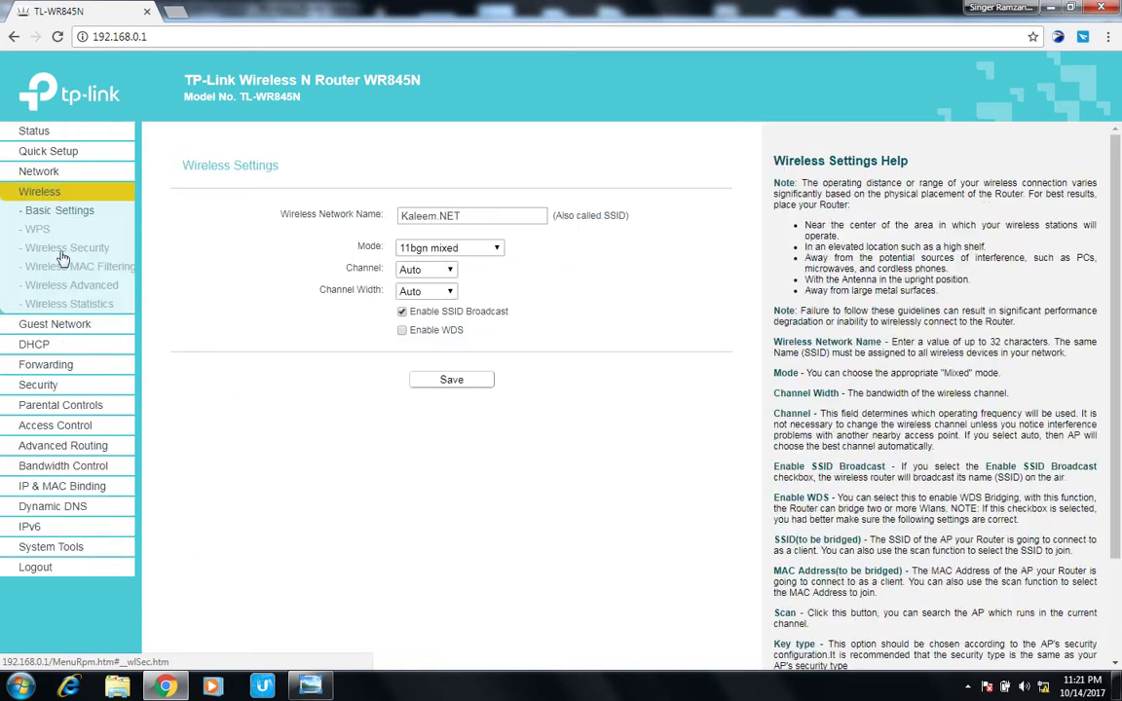
pyautogui.click(62, 251)
pyautogui.moveTo(446, 347); pyautogui.dragTo(347, 367)
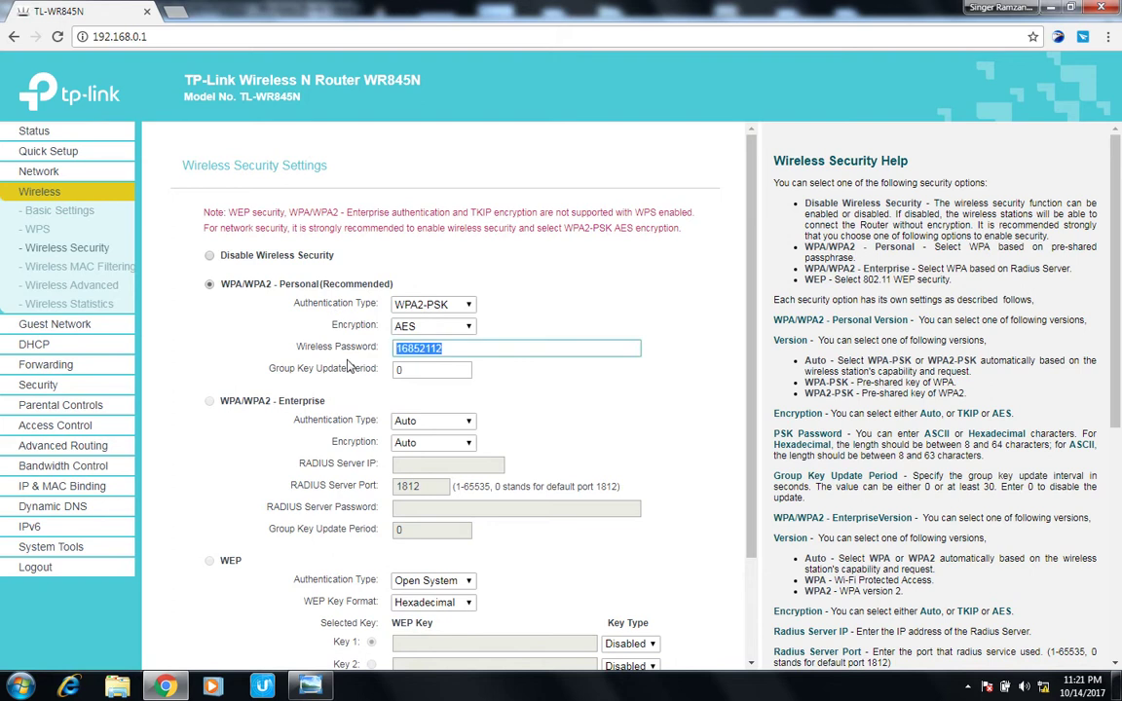
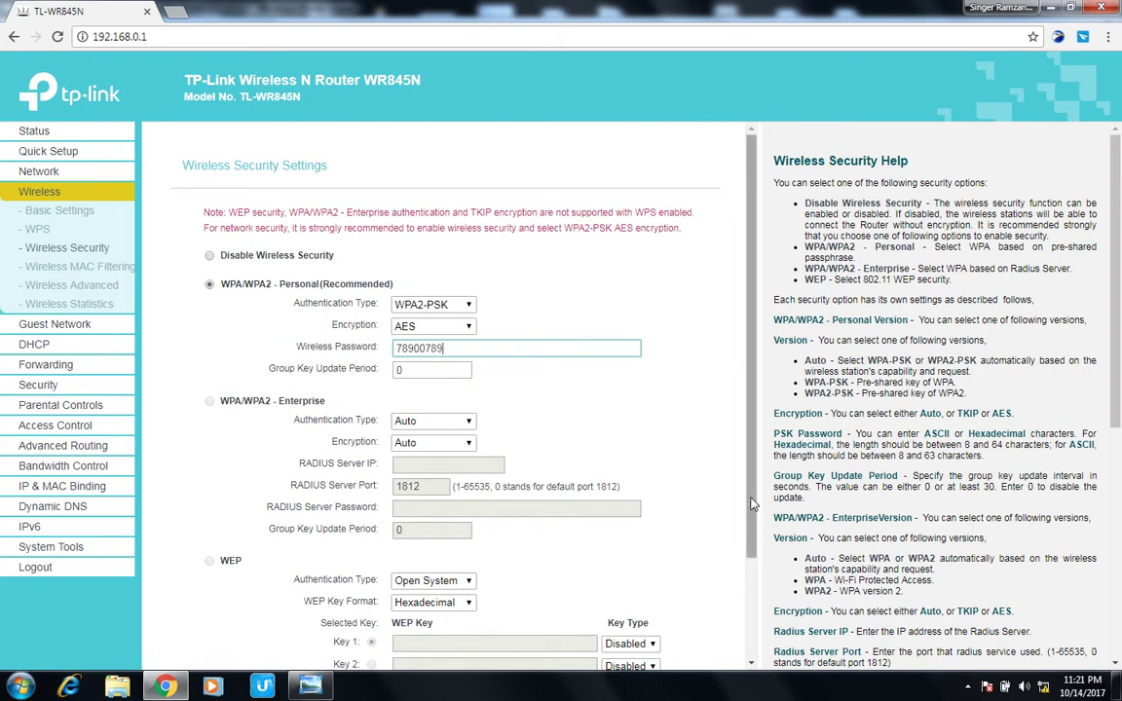
pyautogui.scroll(-1, 461, 608)
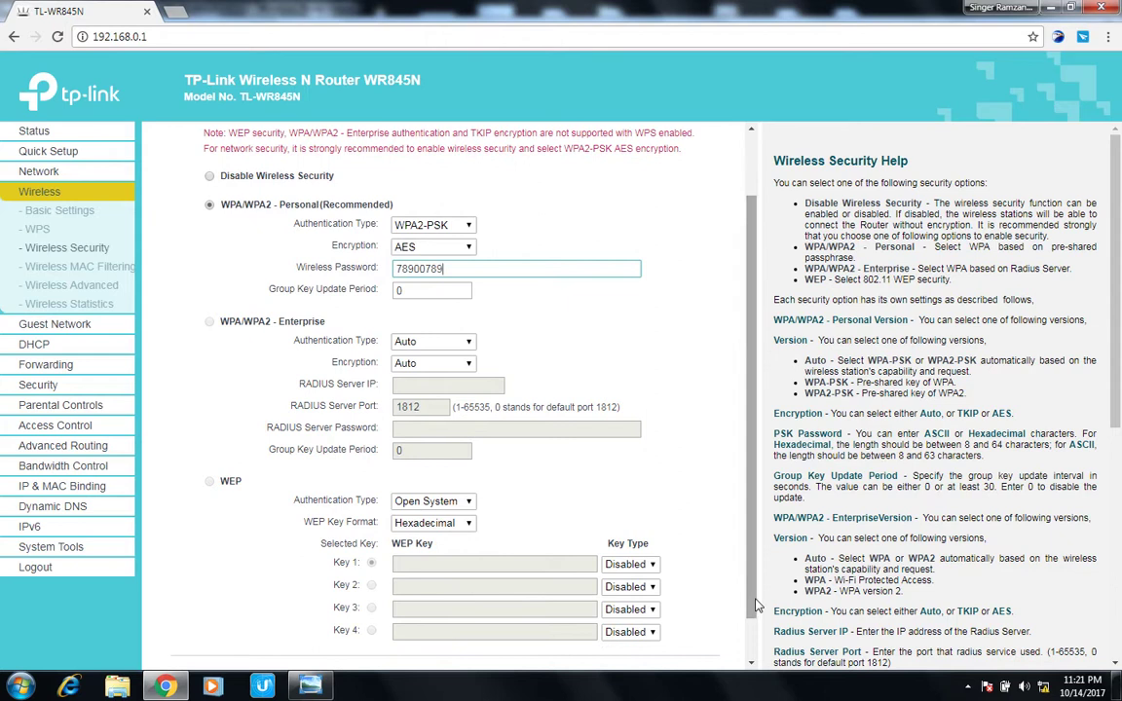
pyautogui.scroll(-1, 494, 638)
pyautogui.click(446, 634)
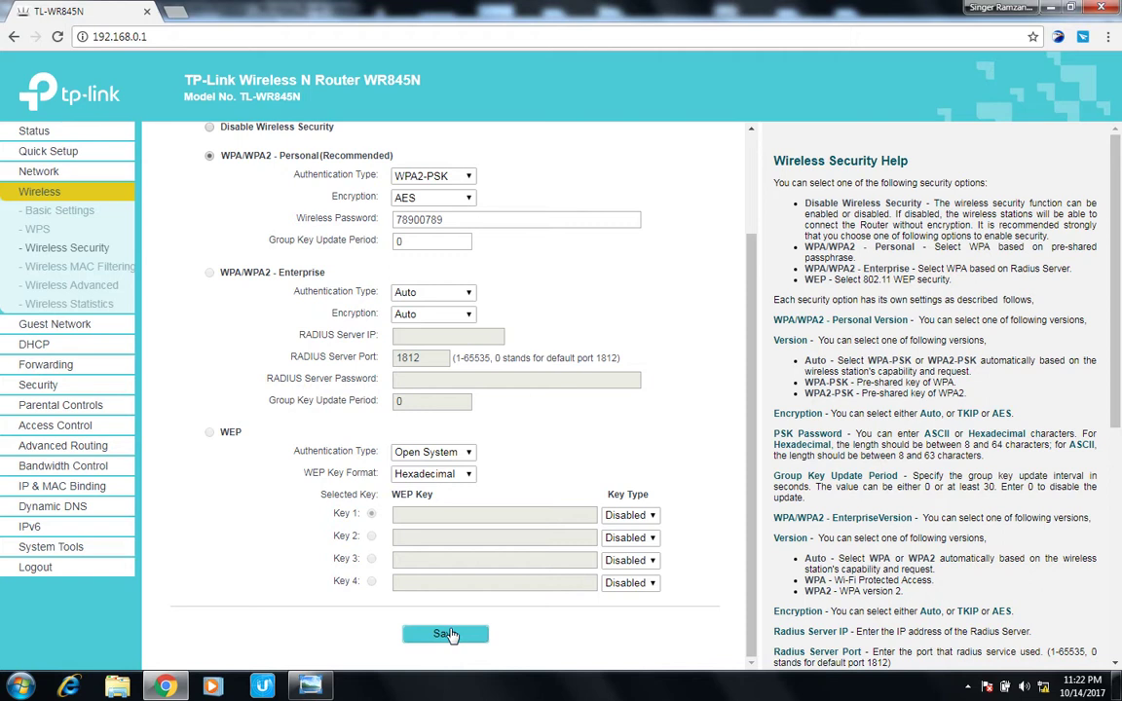
# Refresh and reload the router Status page, and check the PC's network connection
pyautogui.click(31, 134)
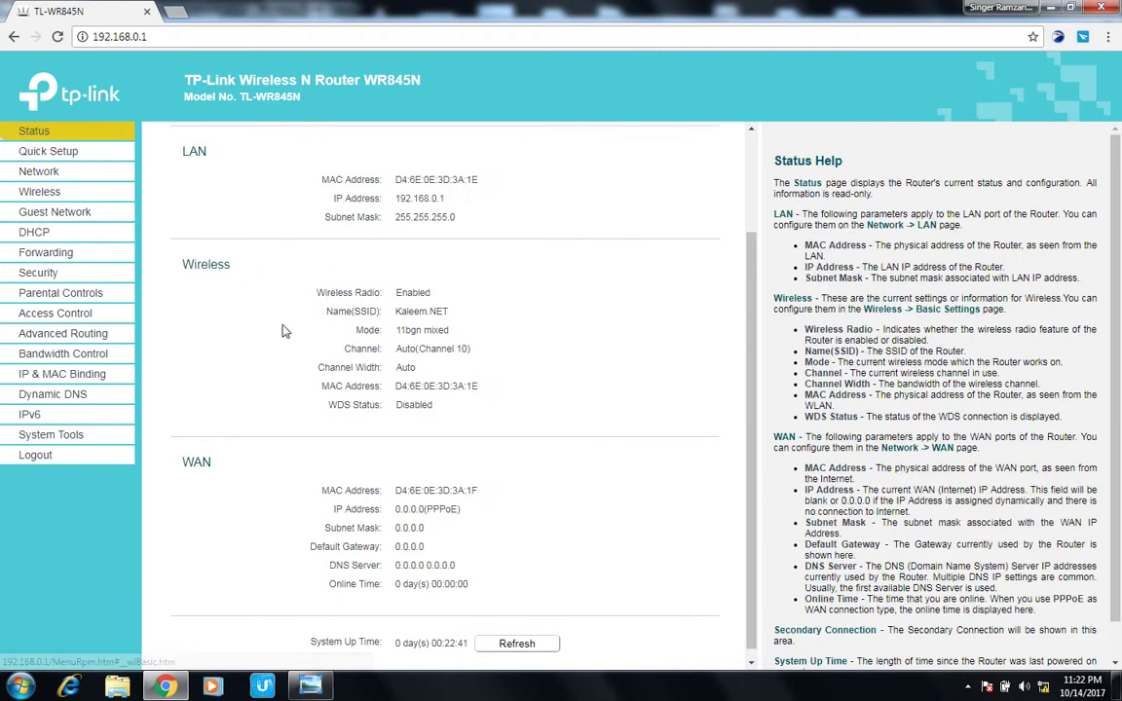
pyautogui.click(517, 644)
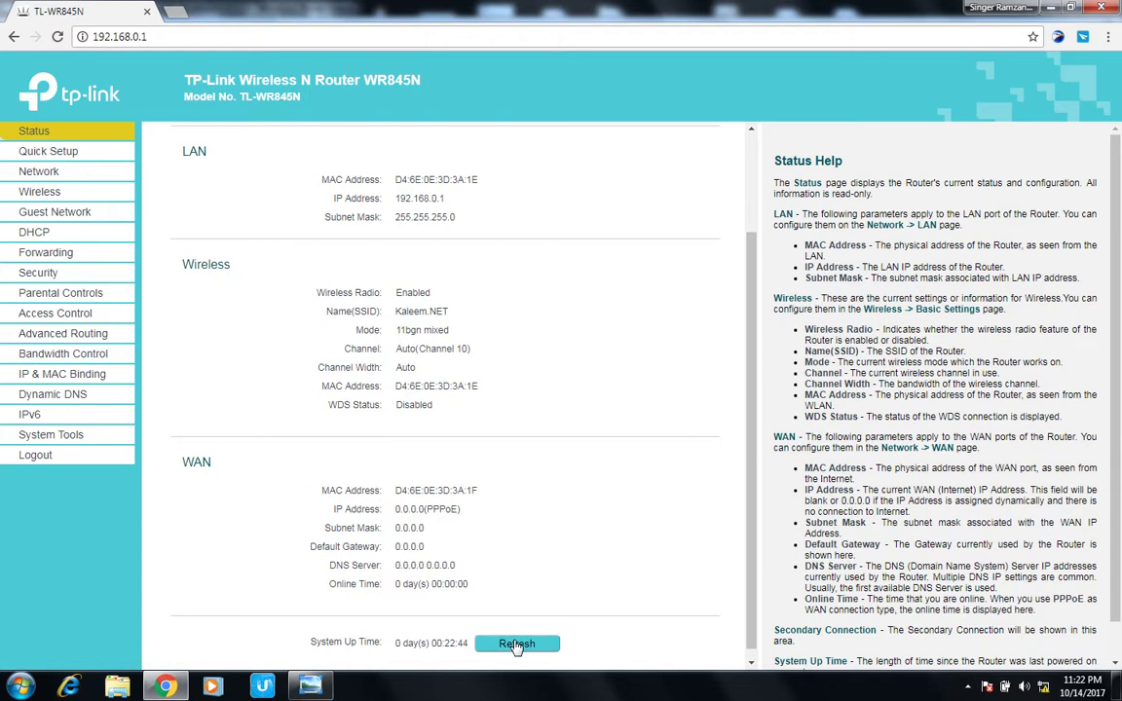
pyautogui.moveTo(750, 459); pyautogui.dragTo(749, 550)
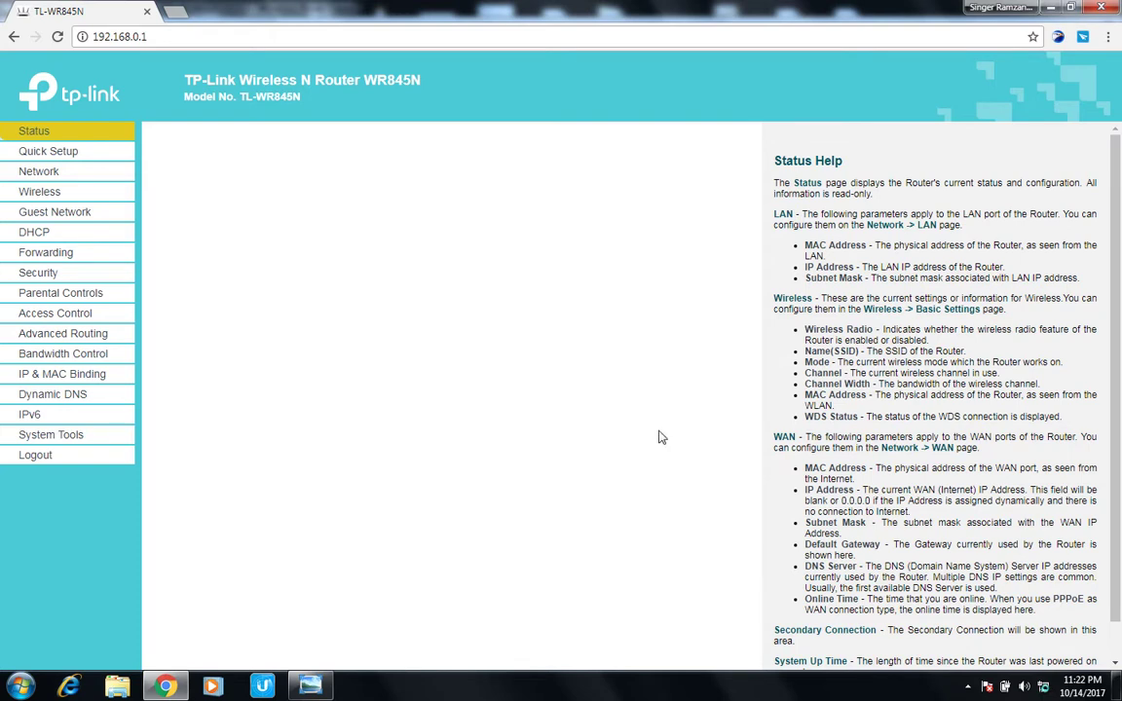
pyautogui.click(57, 44)
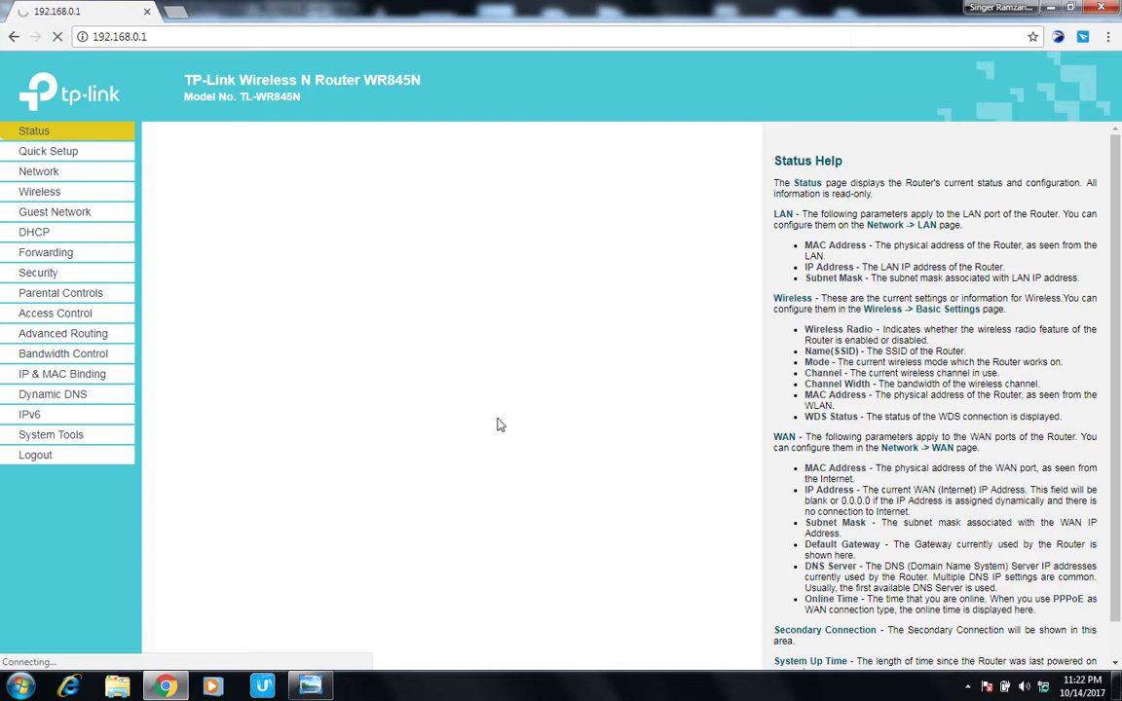
pyautogui.click(1042, 688)
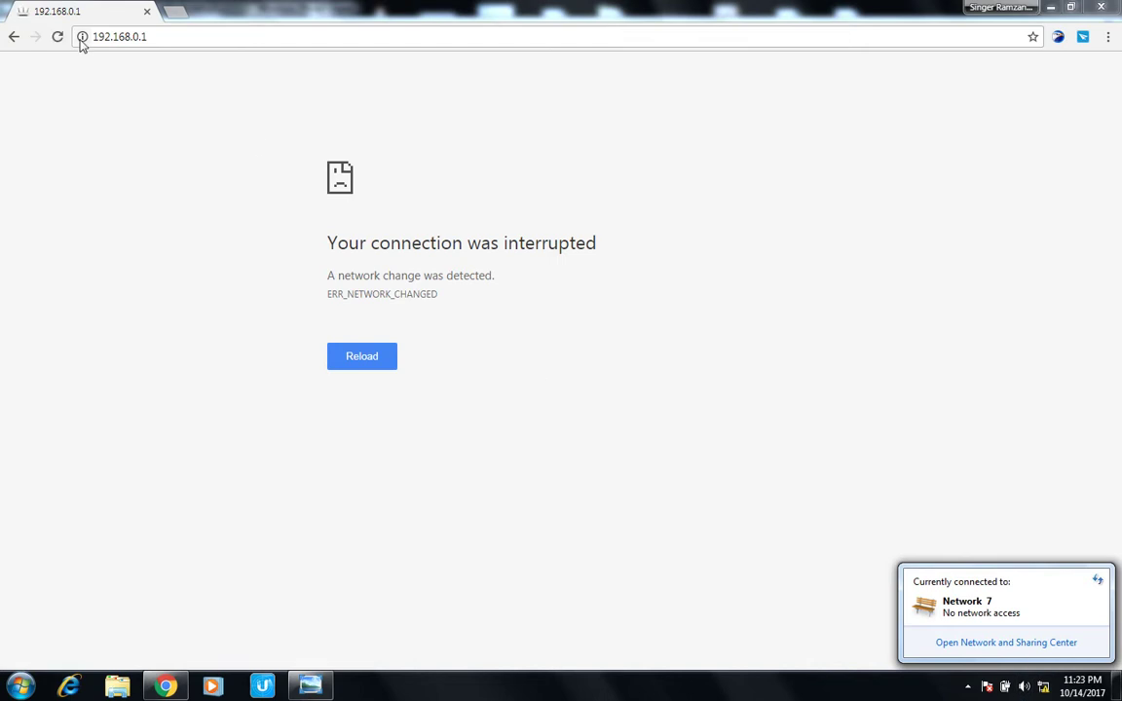
pyautogui.click(57, 39)
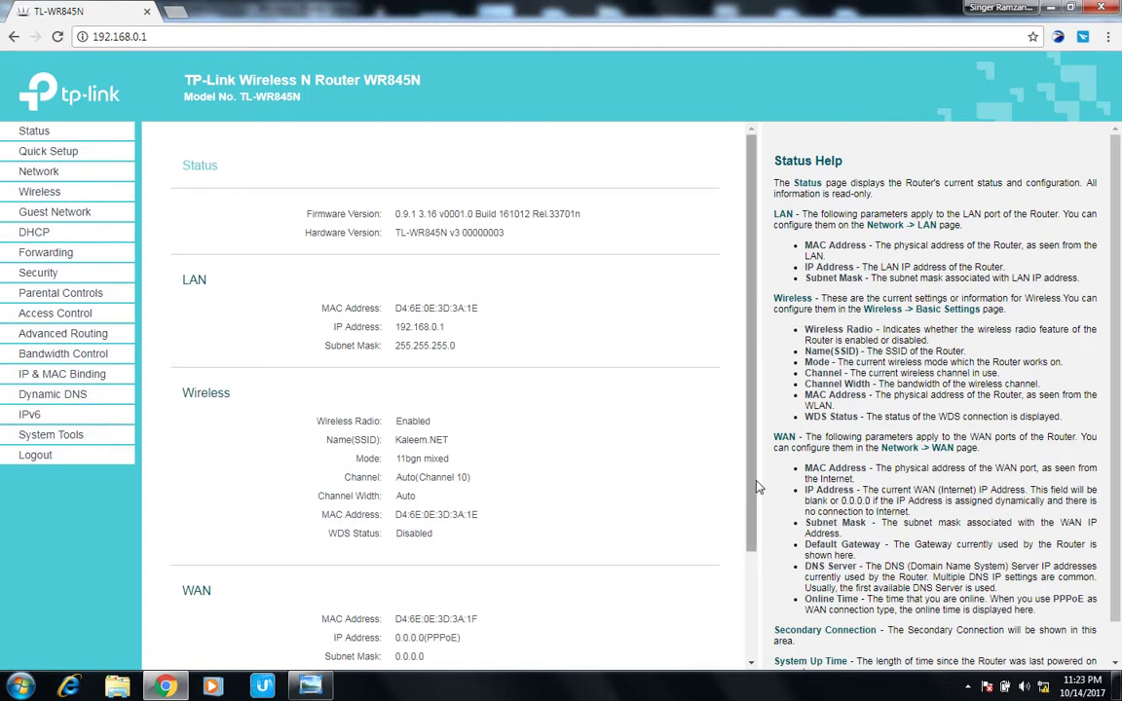
# Refresh the Status twice more, confirm WAN IP 0.0.0.0, and scroll back to the top
pyautogui.moveTo(751, 419); pyautogui.dragTo(758, 523)
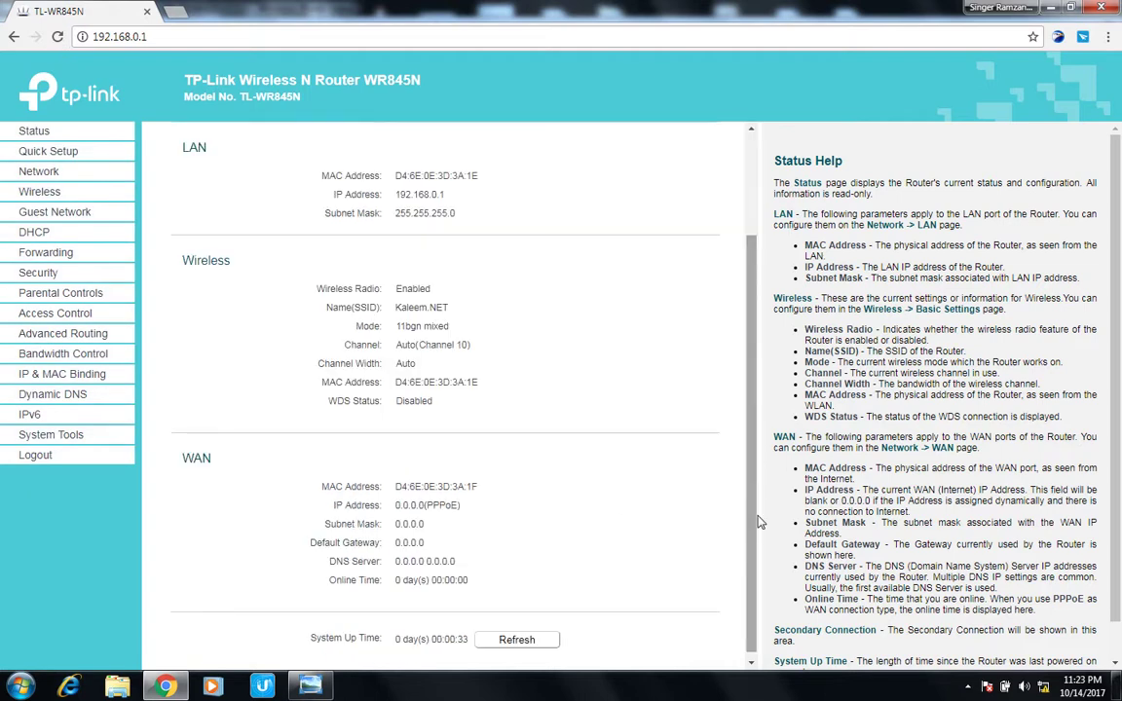
pyautogui.click(521, 645)
pyautogui.click(523, 647)
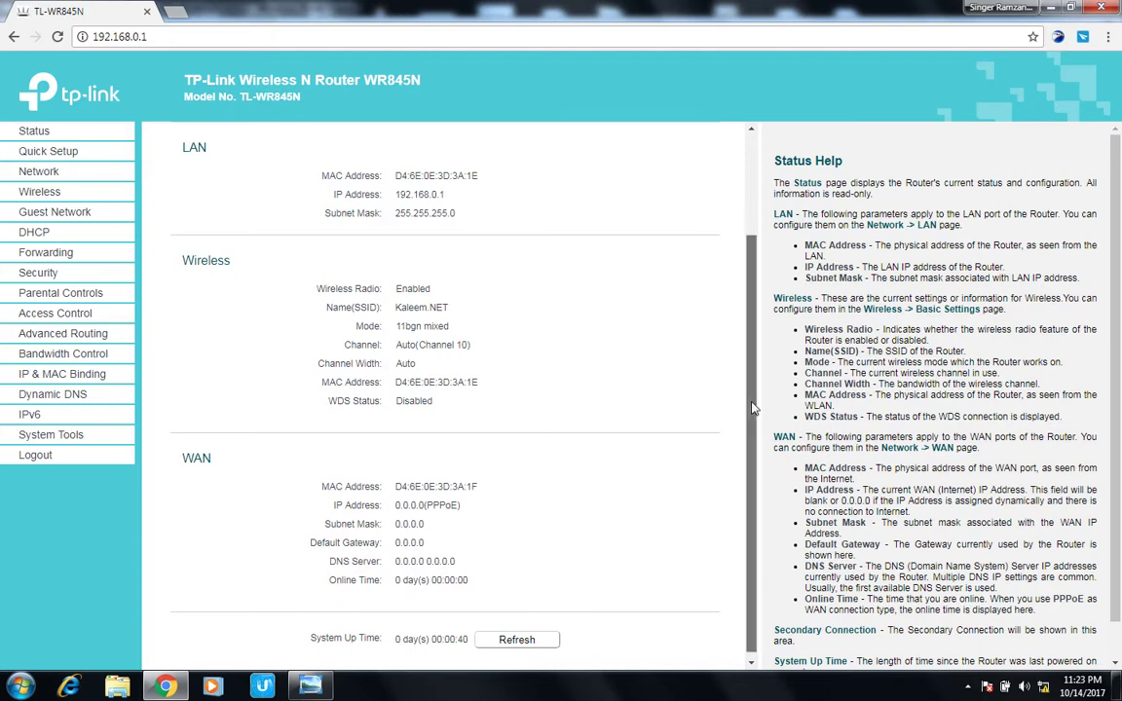
pyautogui.moveTo(755, 408); pyautogui.dragTo(754, 306)
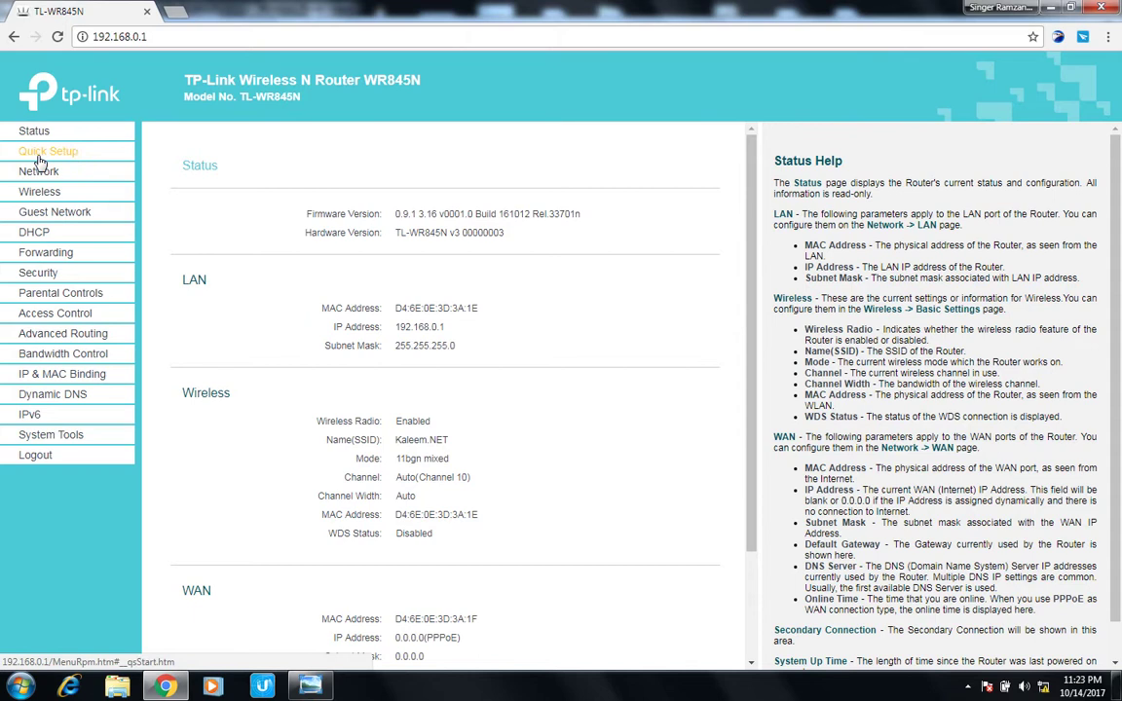
# Set the WAN Connection Type to Dynamic IP and save
pyautogui.click(39, 195)
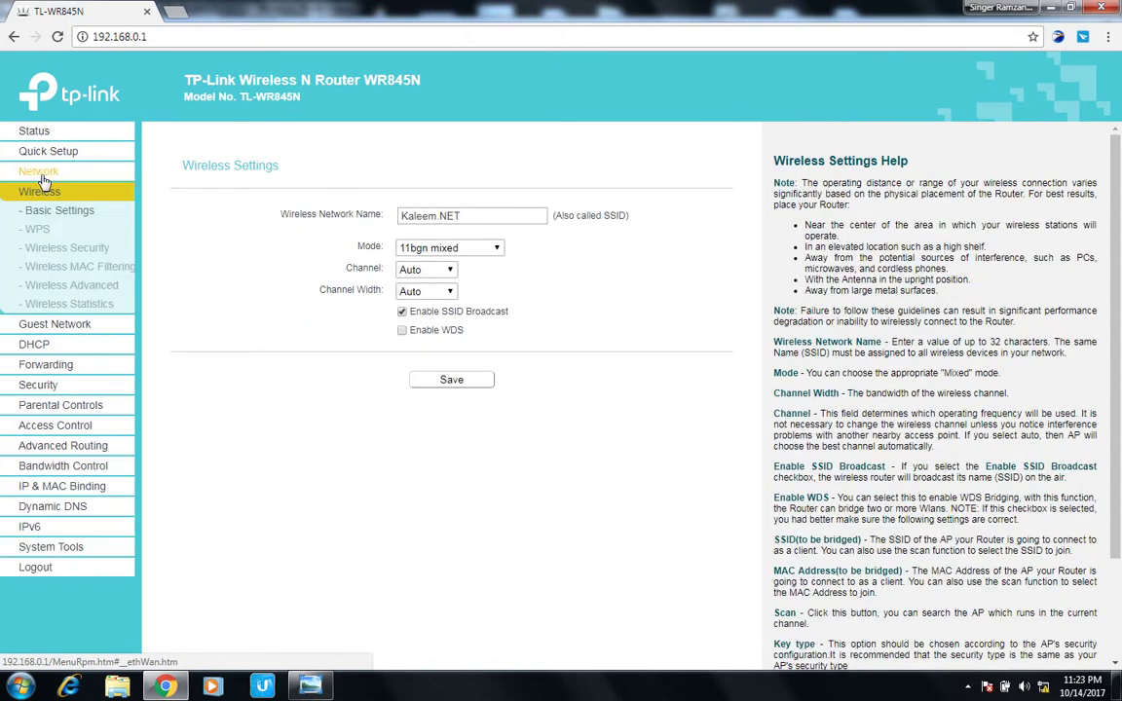
pyautogui.click(42, 179)
pyautogui.click(450, 225)
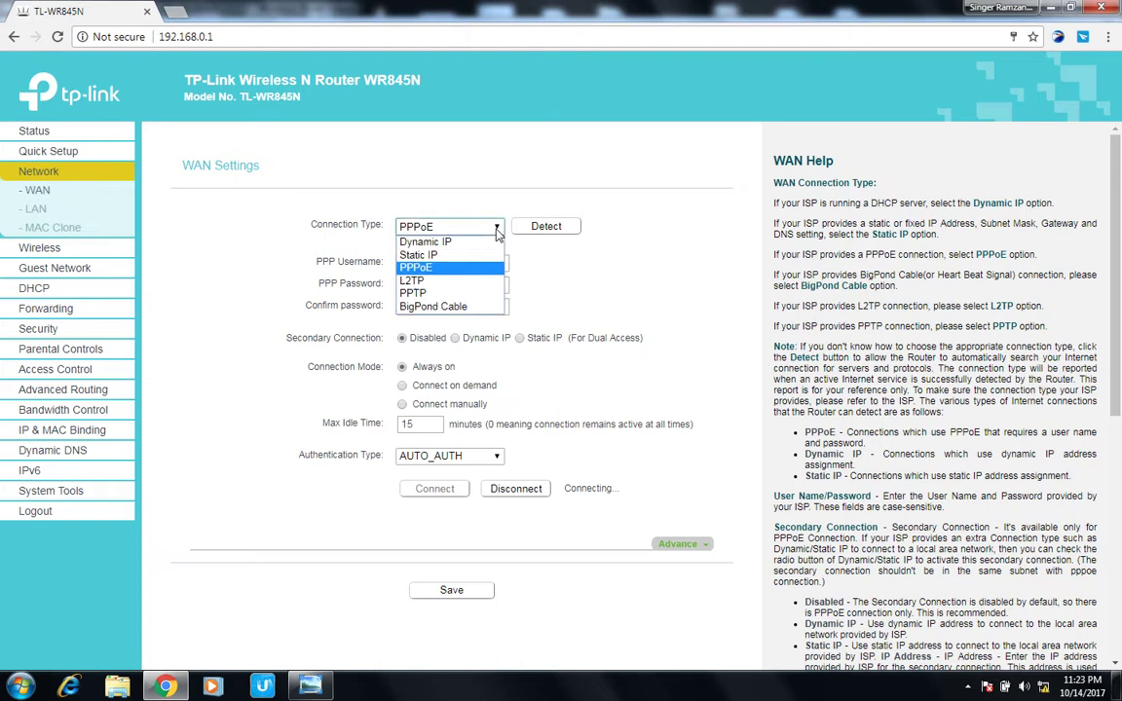
pyautogui.click(454, 242)
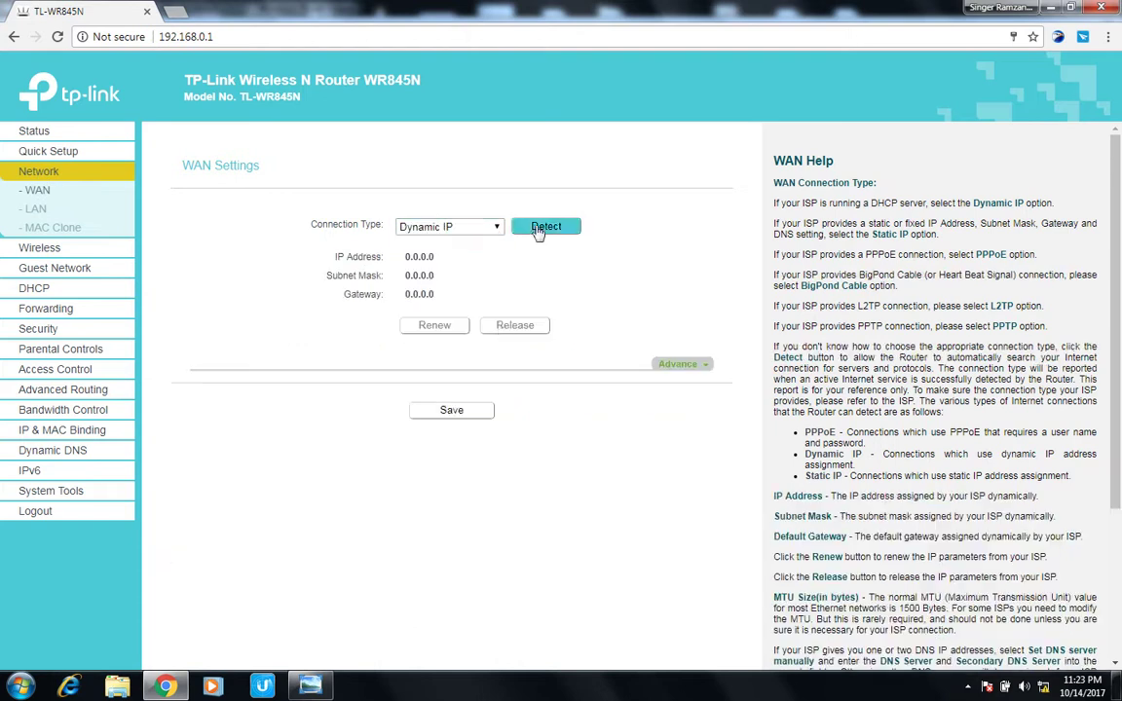
pyautogui.click(466, 413)
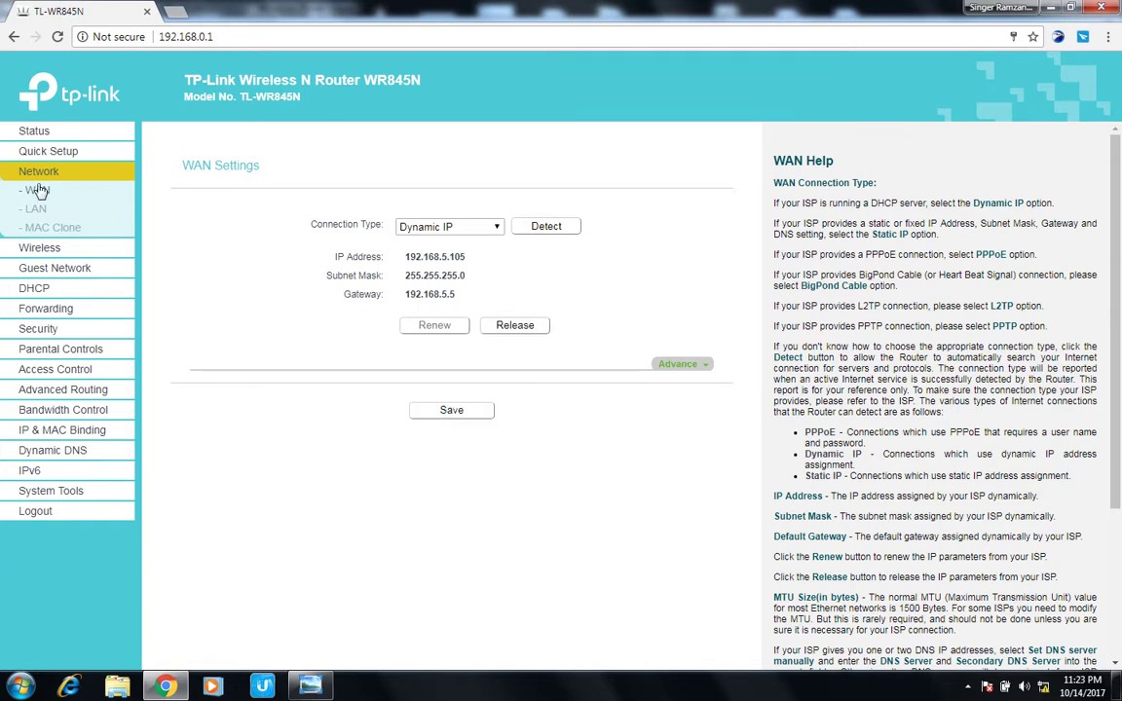
# Confirm on Status that WAN got 192.168.5.105 with gateway 192.168.5.5
pyautogui.click(25, 135)
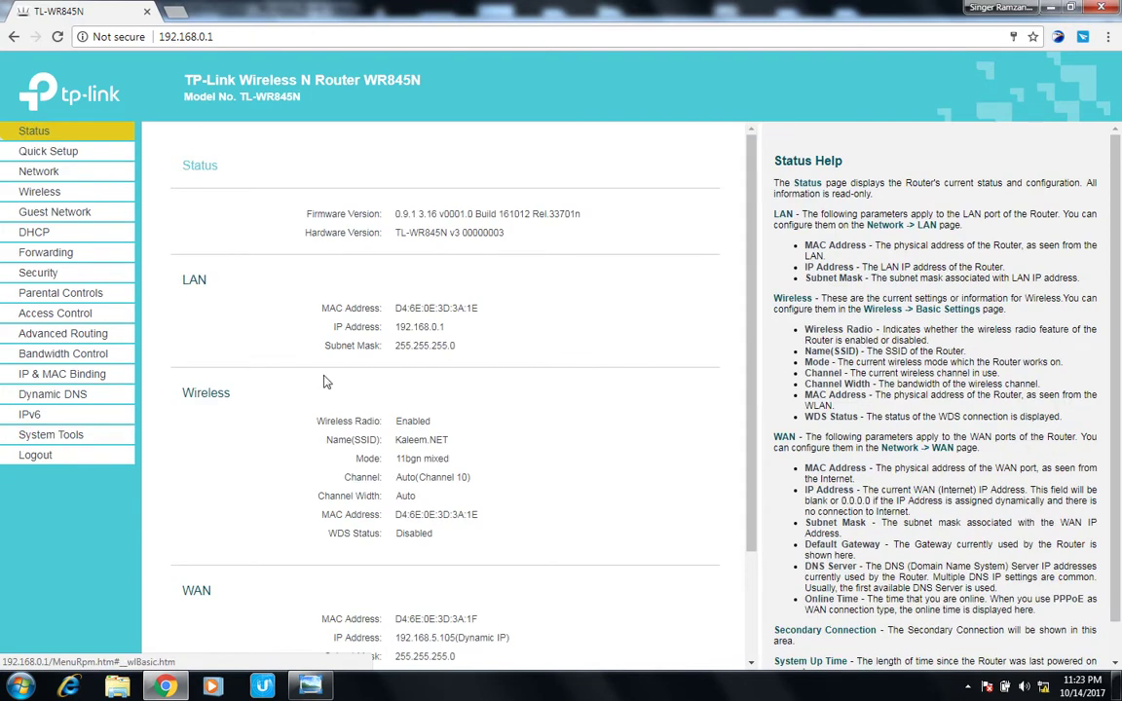
pyautogui.scroll(-3, 750, 407)
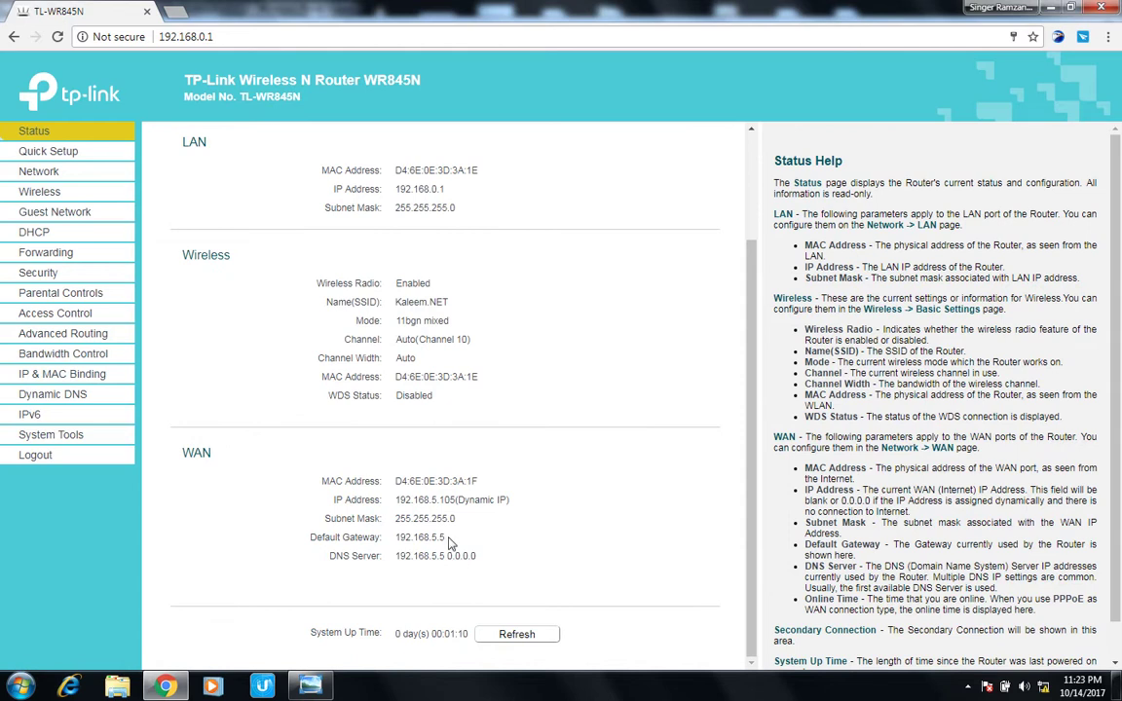
pyautogui.click(185, 10)
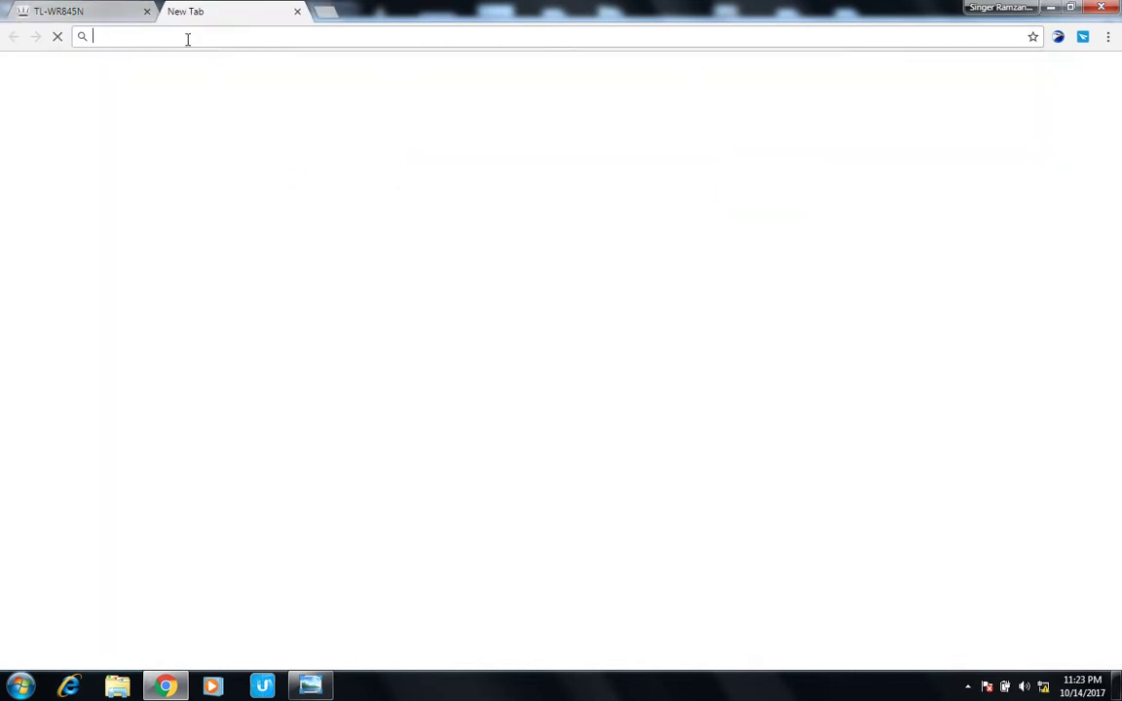
# Load google.com in the new tab, dismiss the authentication prompt, and return to the router tab
pyautogui.write('g')
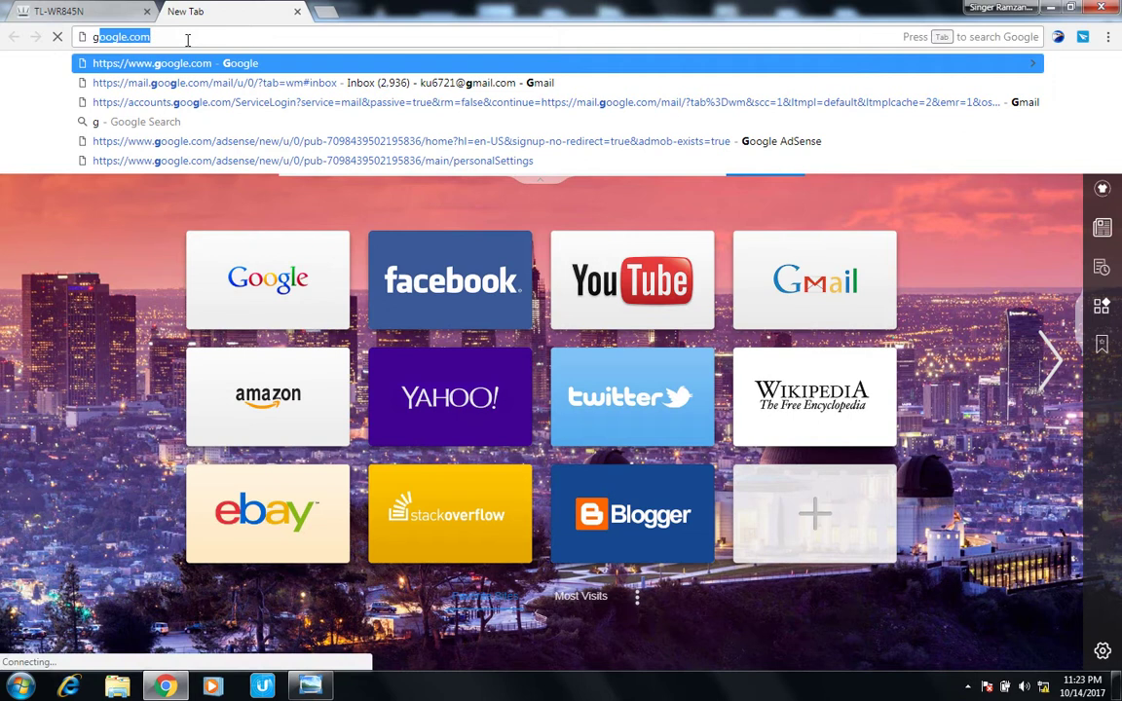
pyautogui.press('Return')
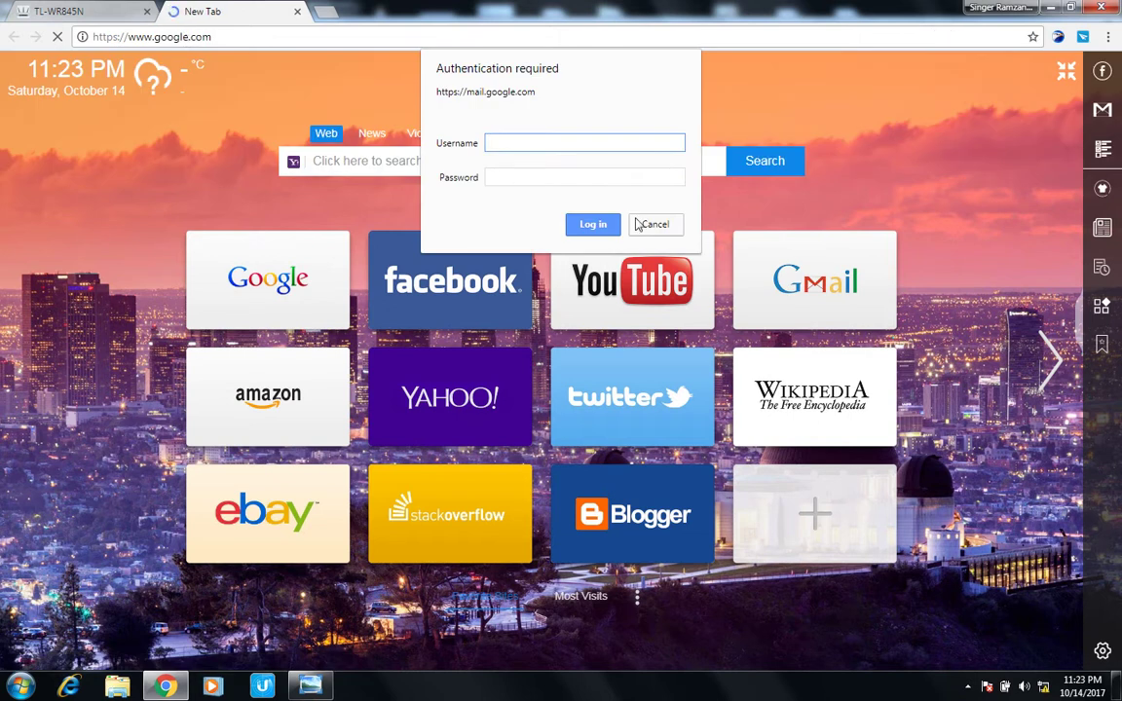
pyautogui.click(650, 225)
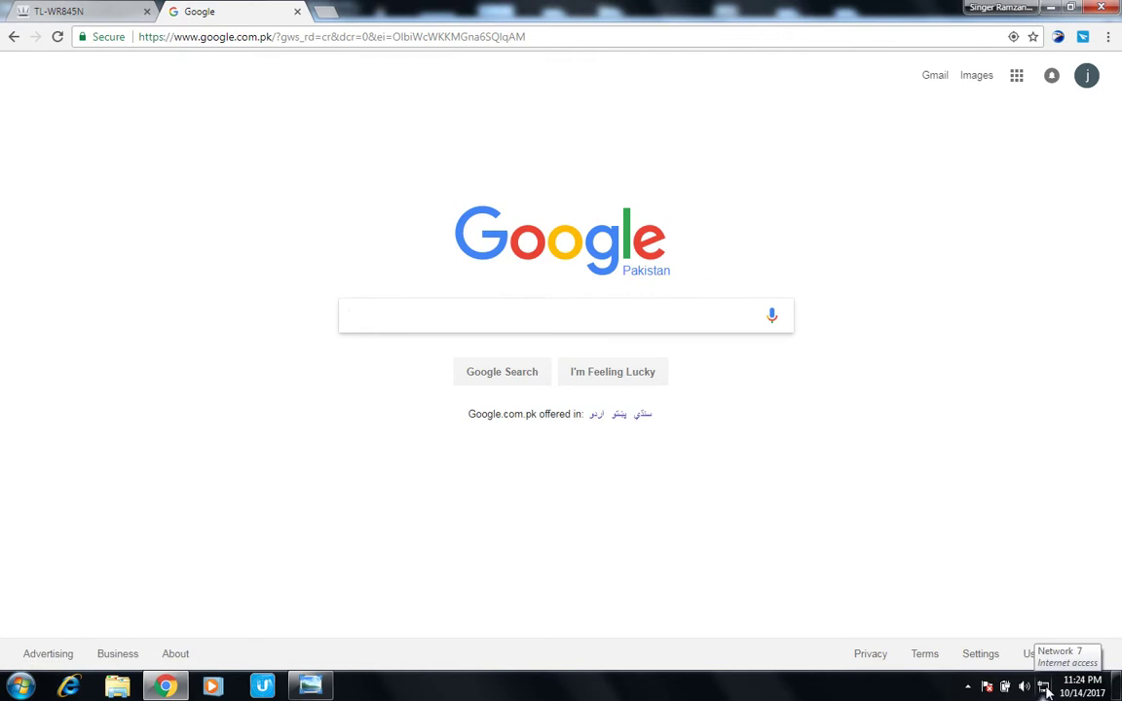
pyautogui.click(56, 7)
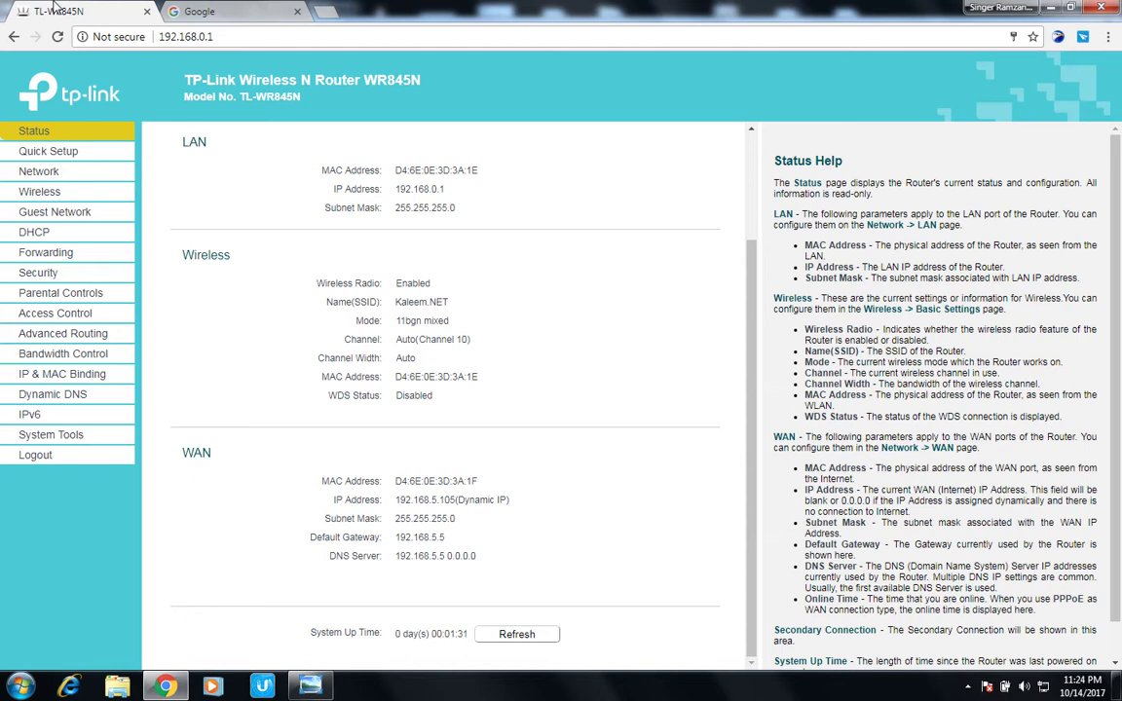
# Switch the WAN Connection Type to PPPoE with the PPP secret's credentials, save, and view Status
pyautogui.click(24, 152)
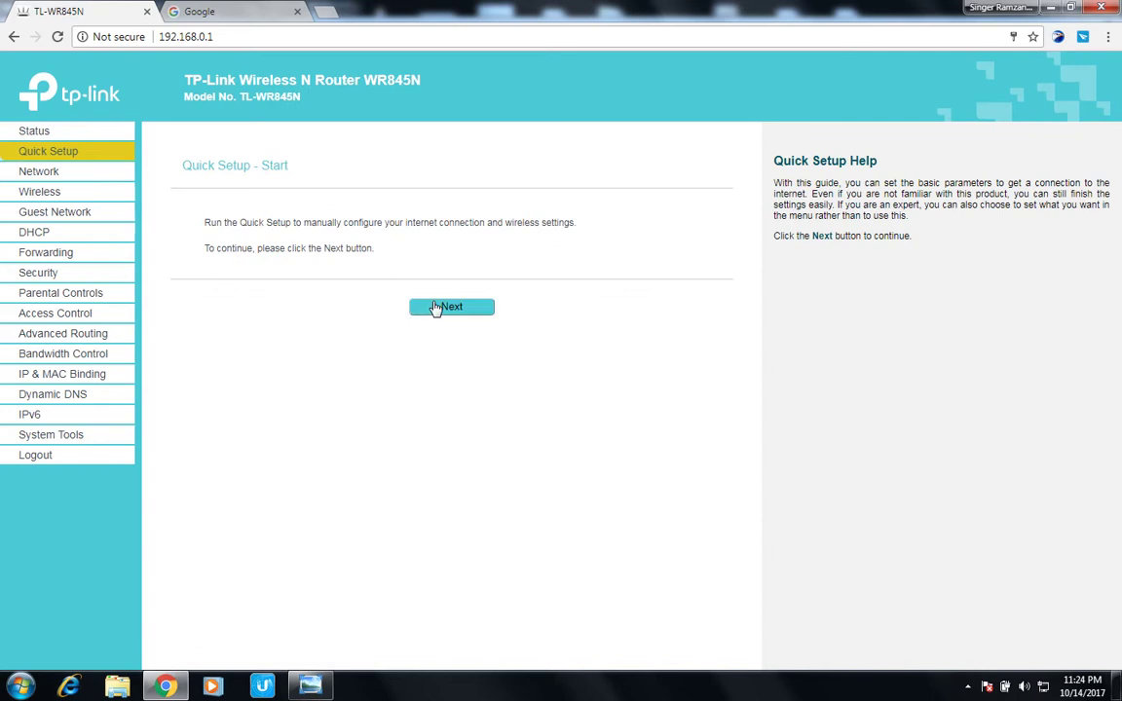
pyautogui.click(16, 174)
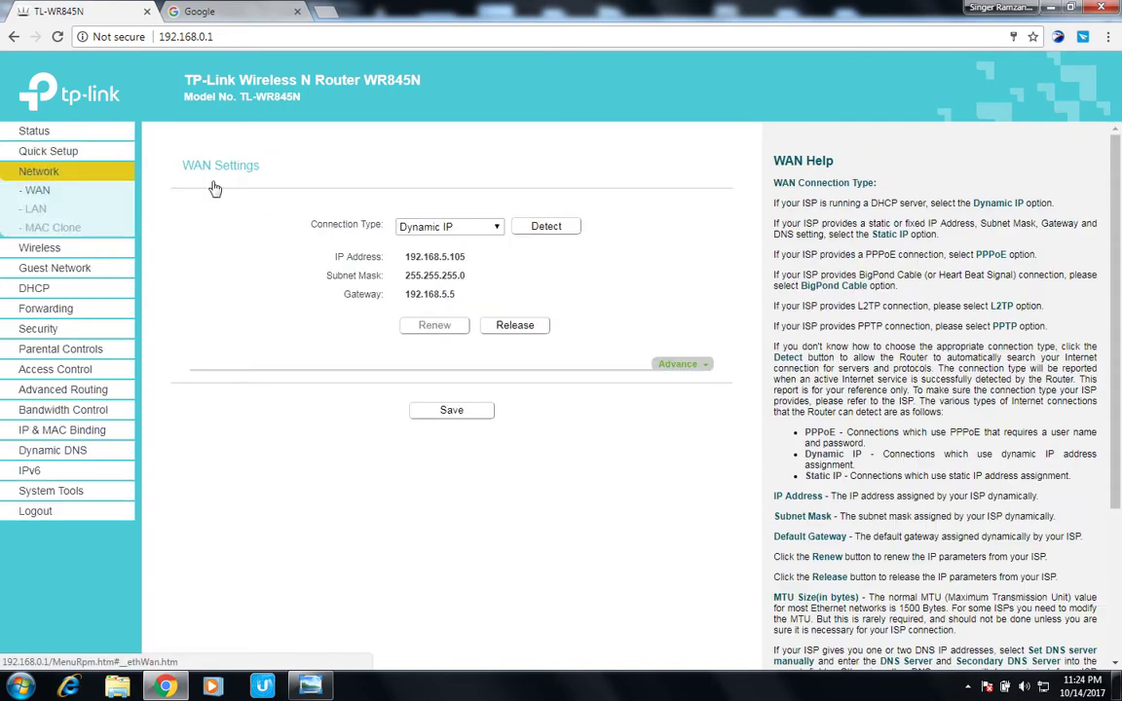
pyautogui.click(495, 228)
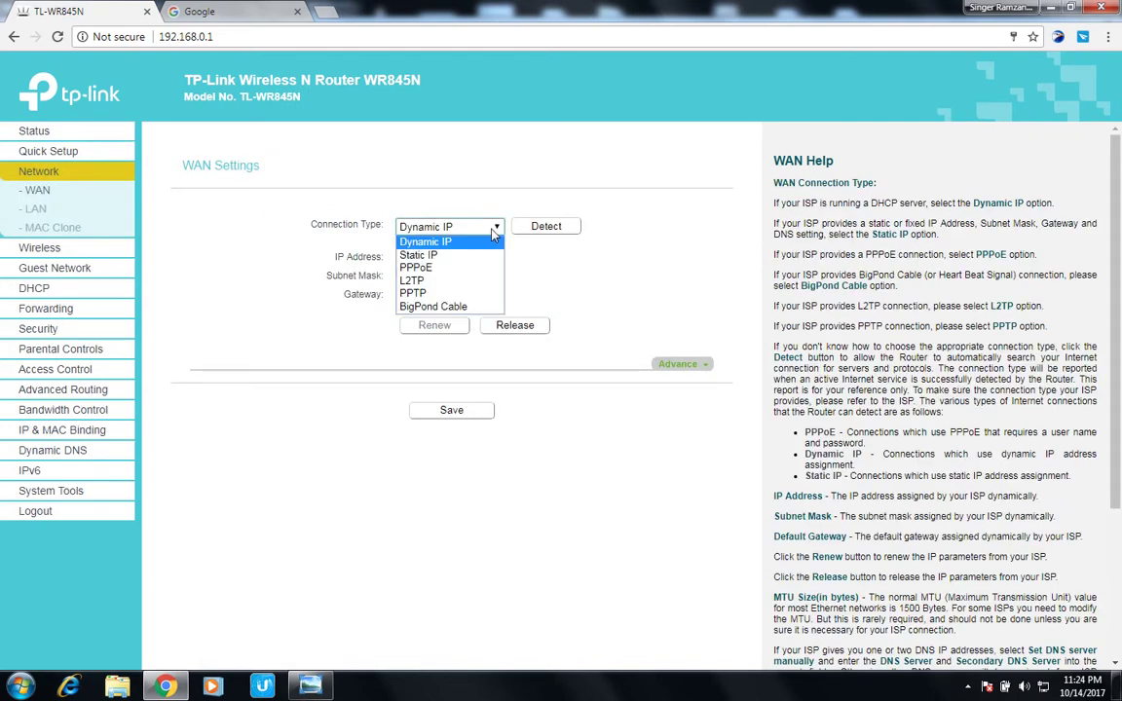
pyautogui.click(451, 268)
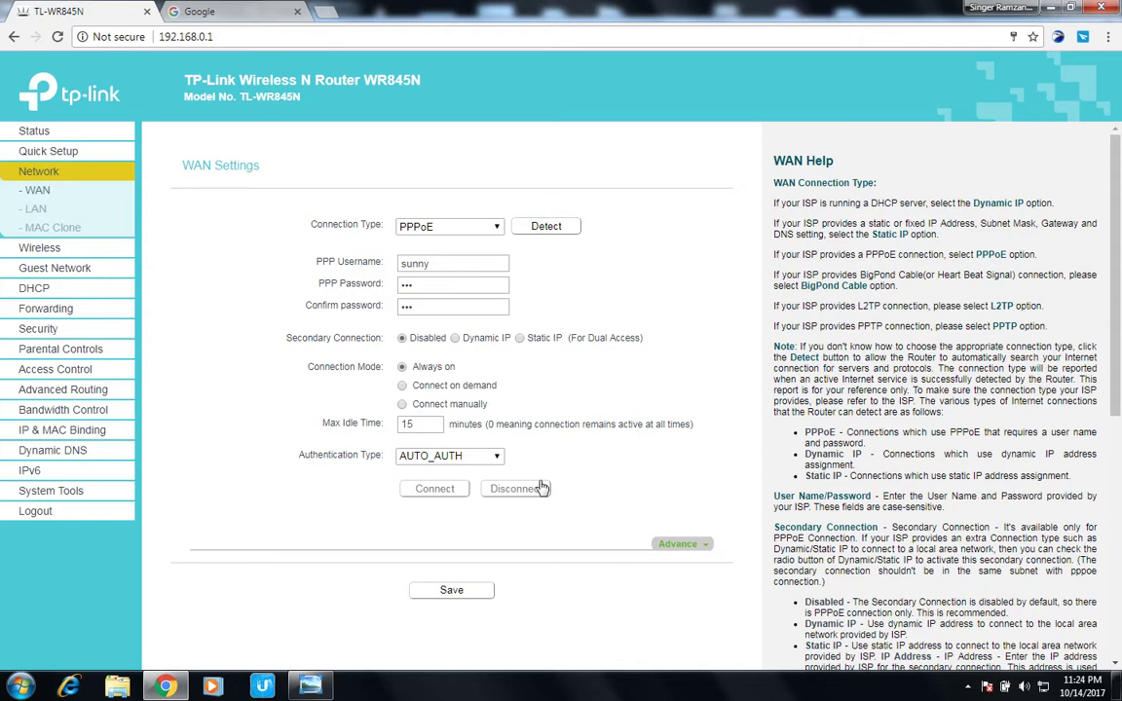
pyautogui.click(452, 593)
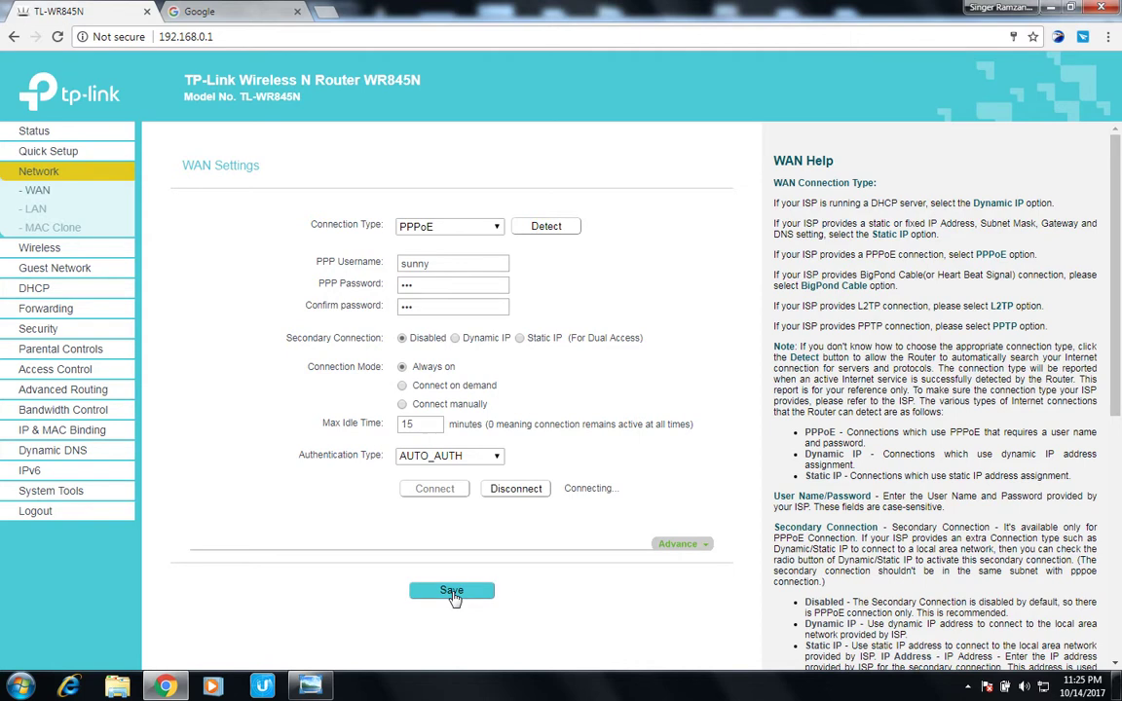
pyautogui.click(39, 132)
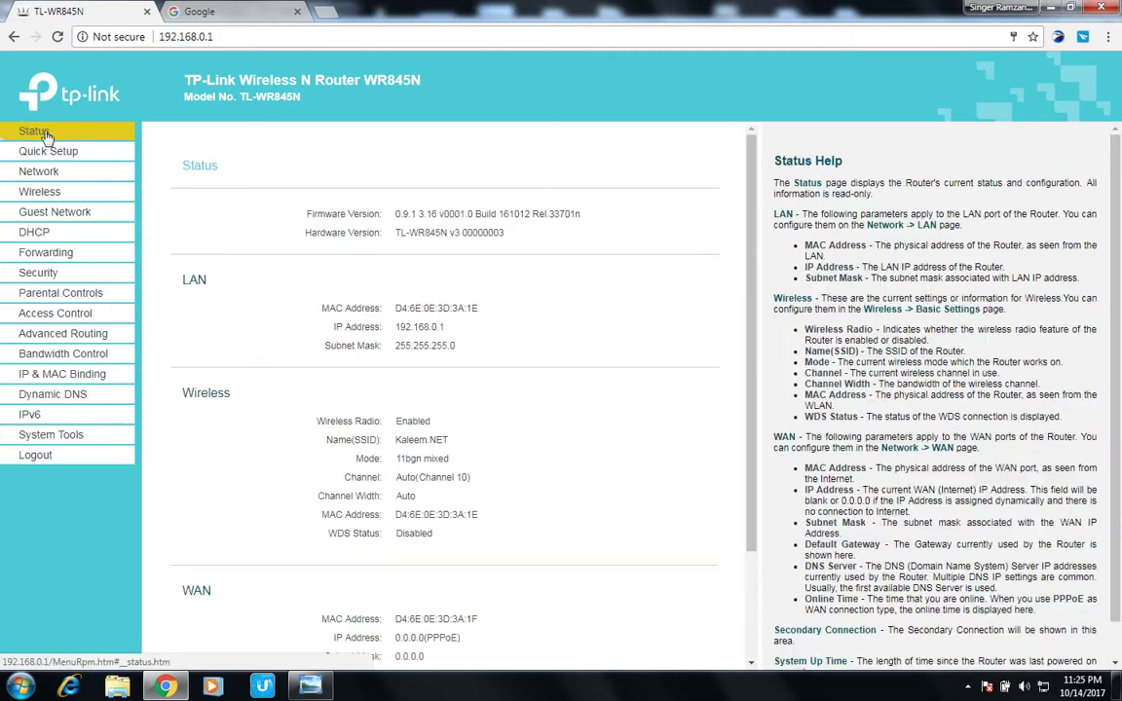
# Check WAN IP 0.0.0.0 (PPPoE), then connect the PC to the Kaleem.net Home Wi-Fi
pyautogui.scroll(-3, 600, 502)
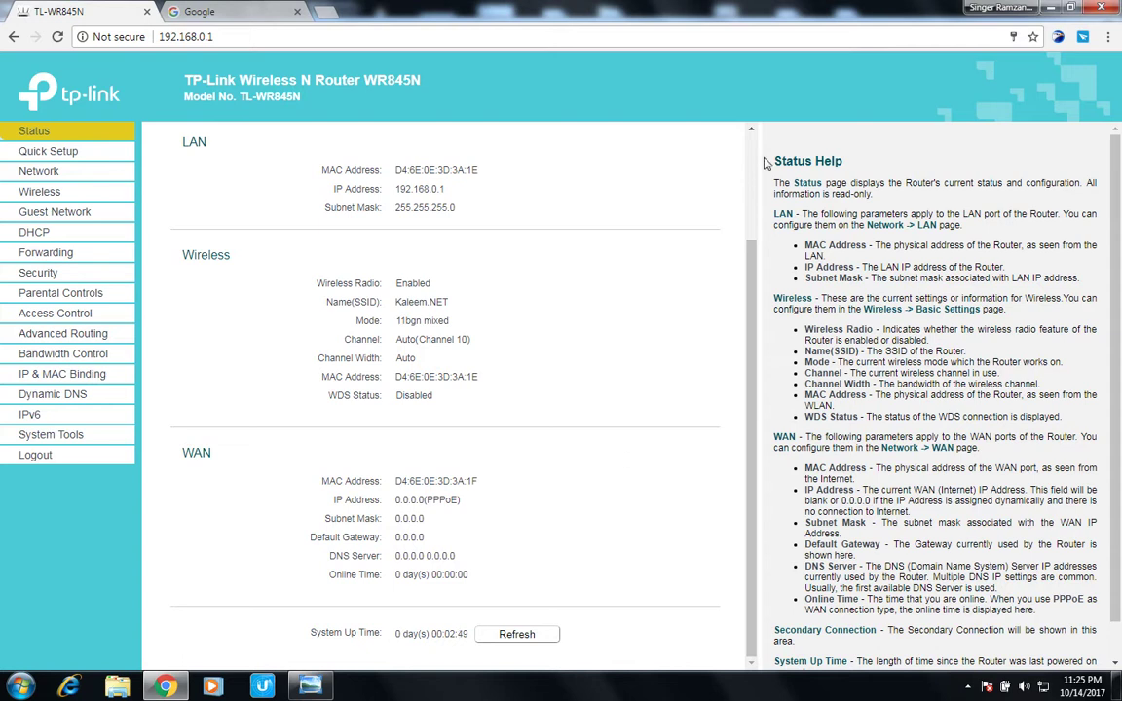
pyautogui.scroll(3, 753, 163)
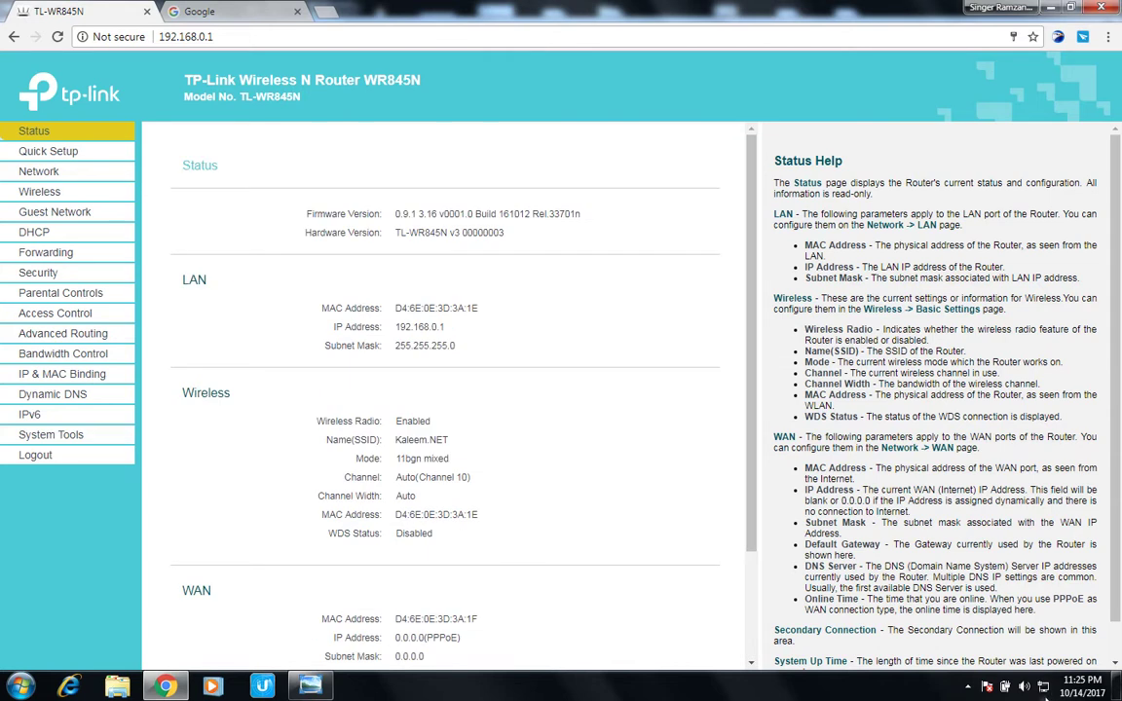
pyautogui.click(1042, 687)
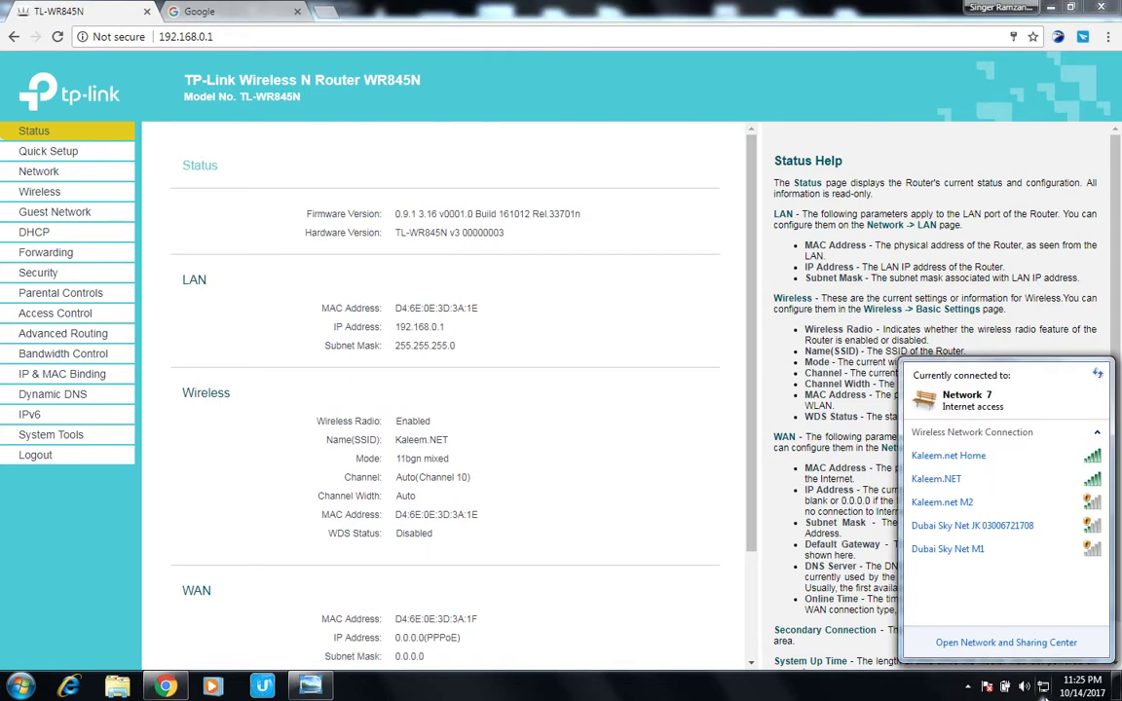
pyautogui.click(1072, 478)
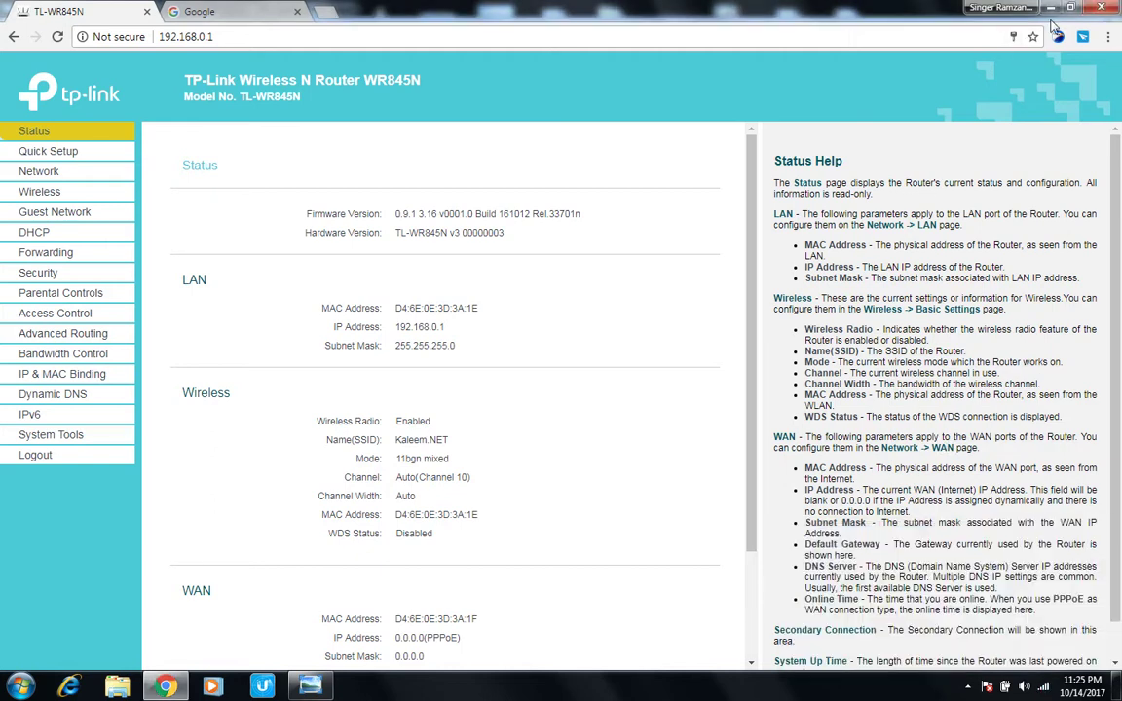
# Minimise the browser and photo viewer, then launch WinBox and connect to the MikroTik router
pyautogui.click(1051, 10)
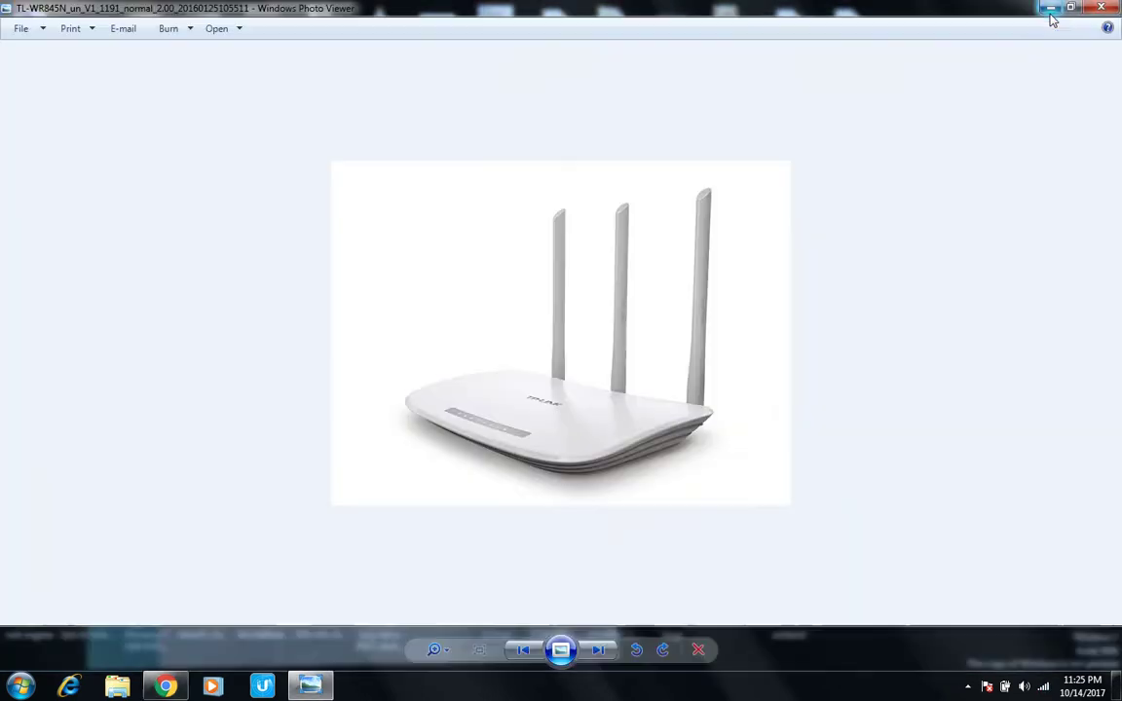
pyautogui.click(1050, 9)
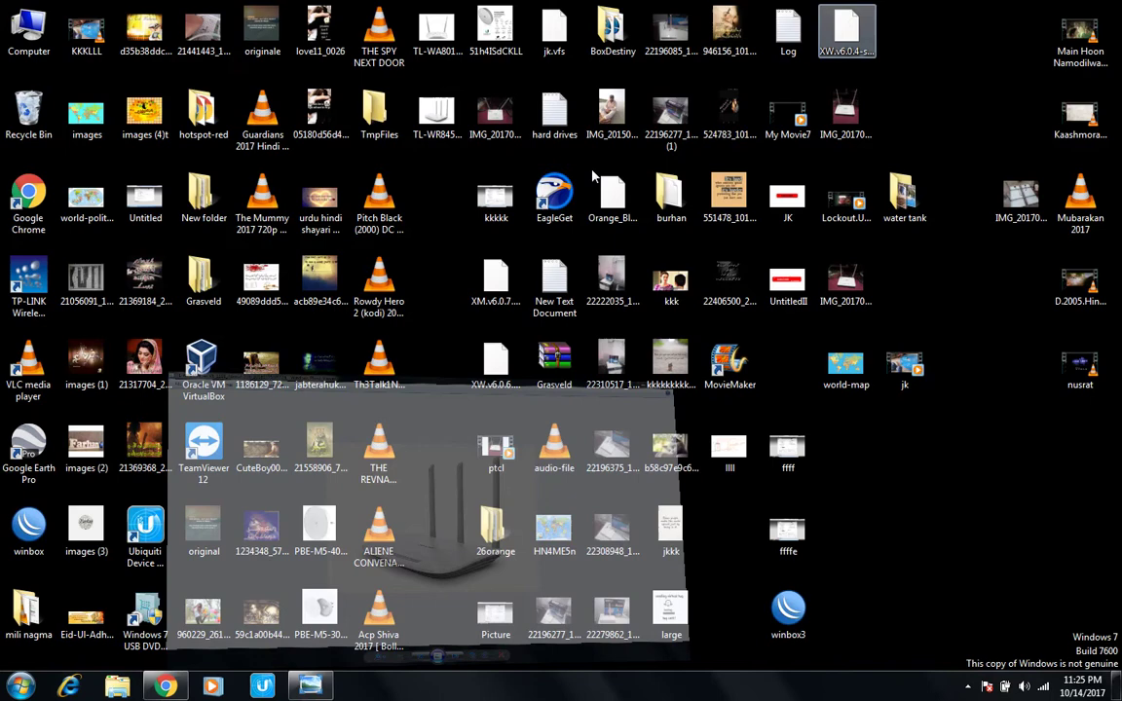
pyautogui.doubleClick(44, 526)
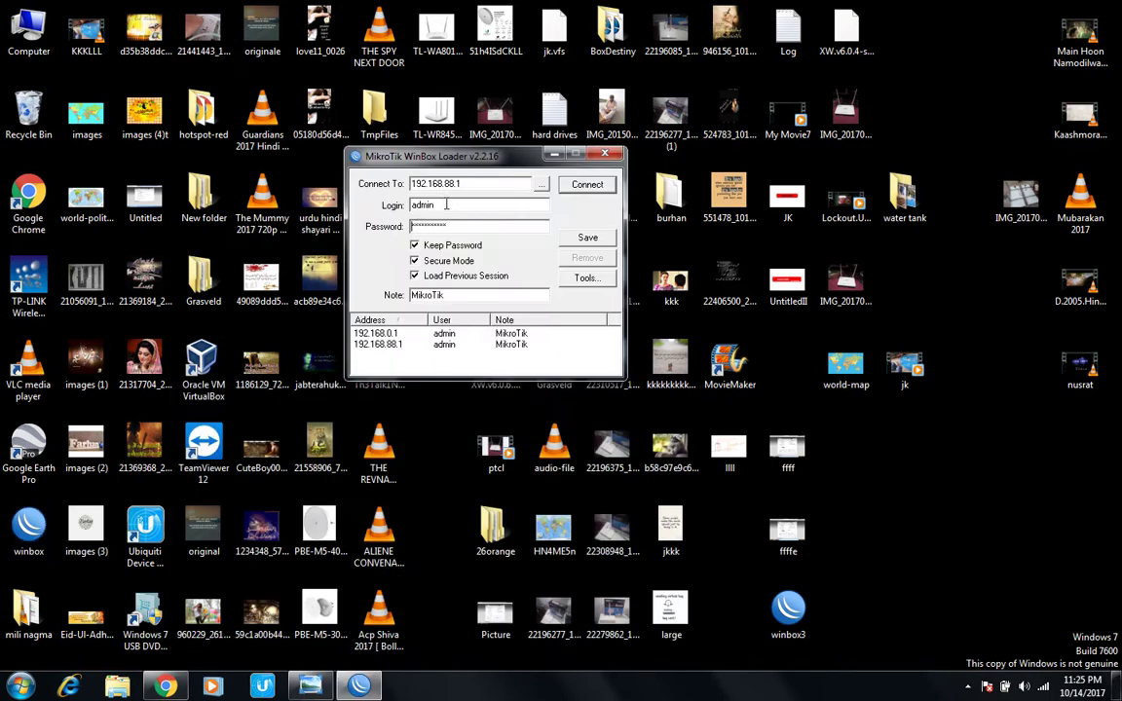
pyautogui.click(576, 187)
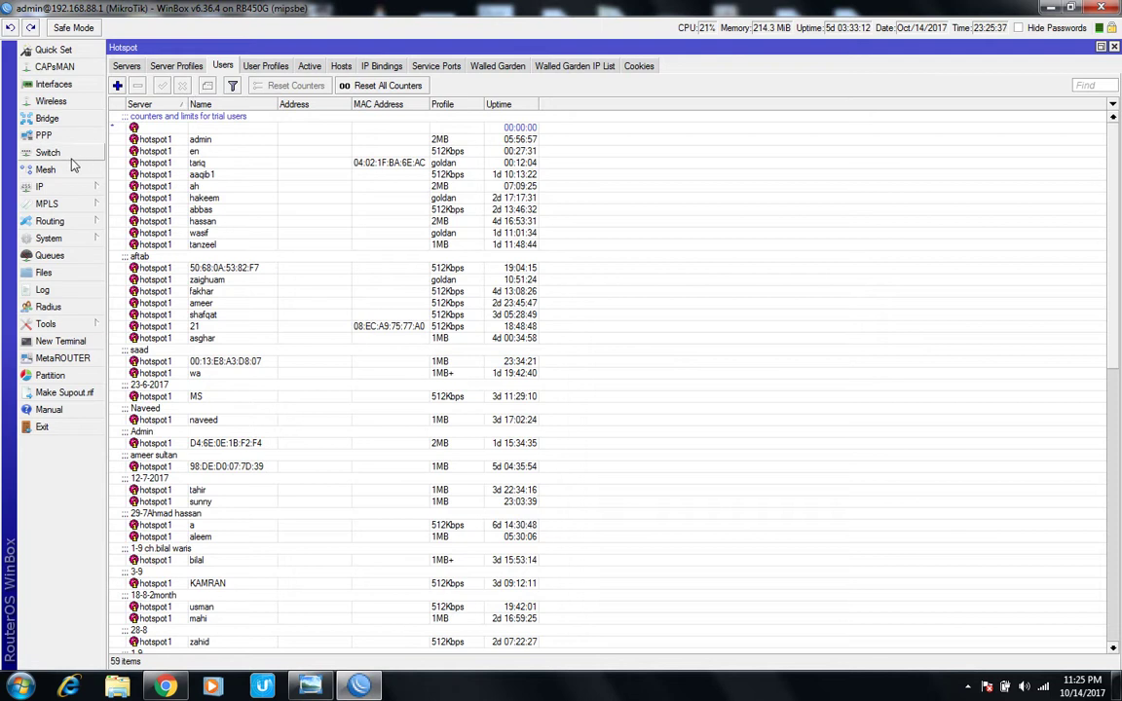
# Add a new PPP secret with a username and password
pyautogui.click(41, 137)
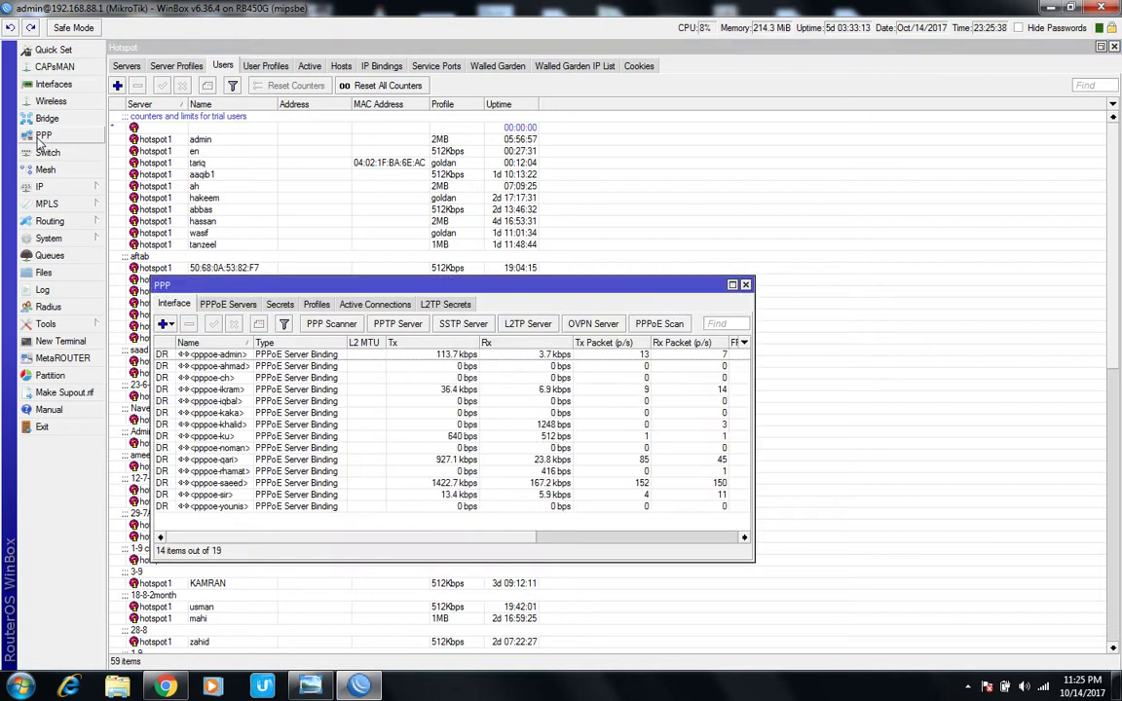
pyautogui.click(279, 304)
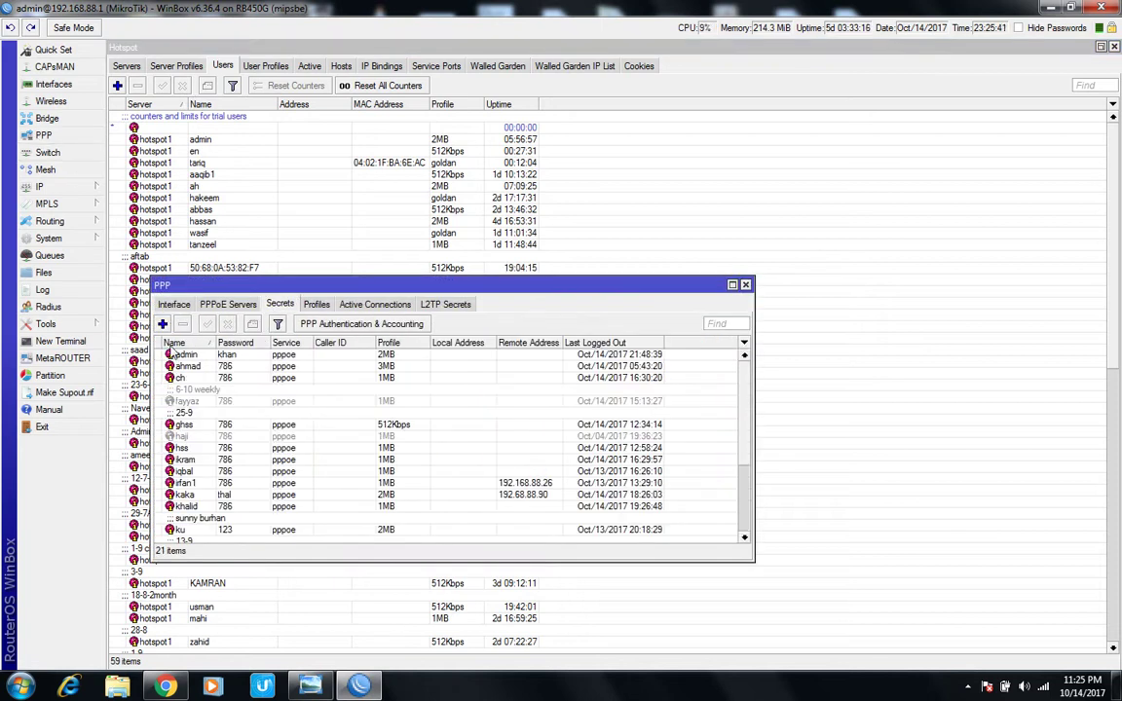
pyautogui.click(163, 323)
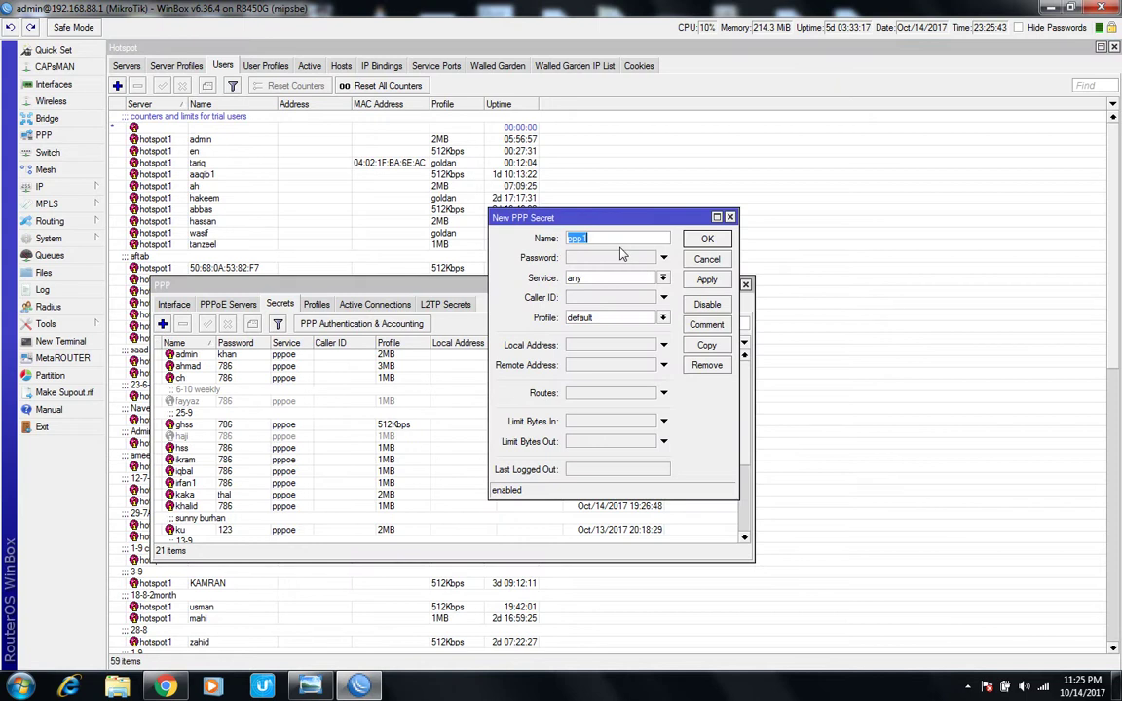
pyautogui.write('sunny')
pyautogui.press('Tab')
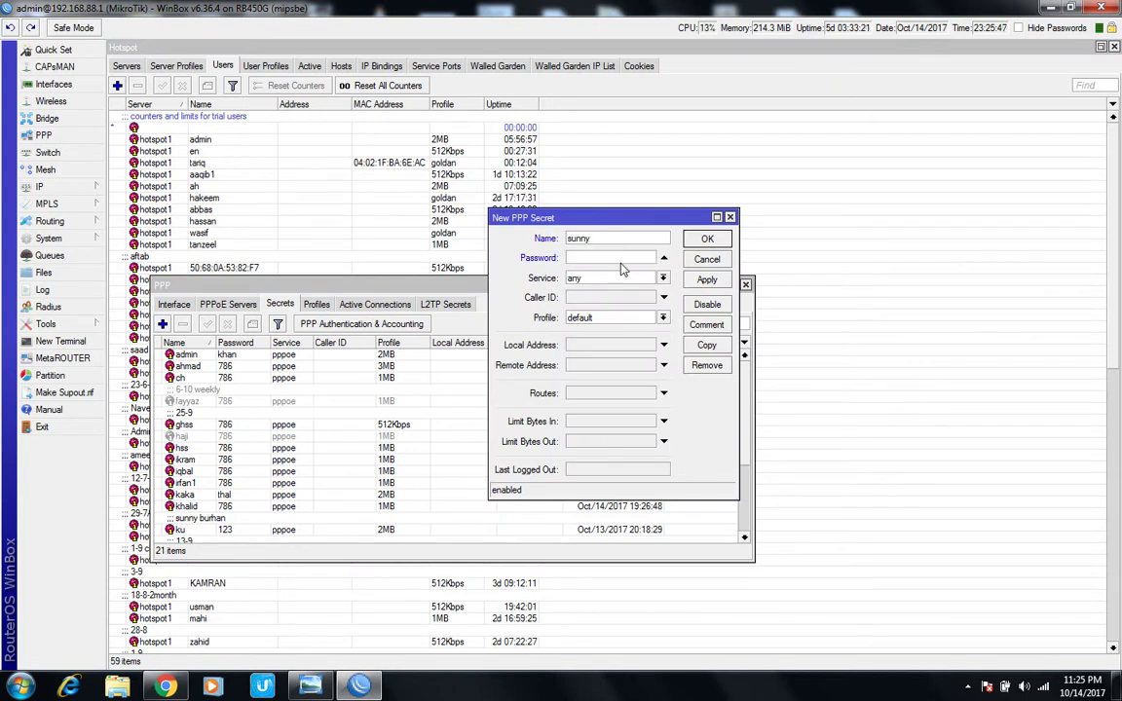
# Give the new secret the 2MB profile, save it, and minimise WinBox
pyautogui.click(662, 318)
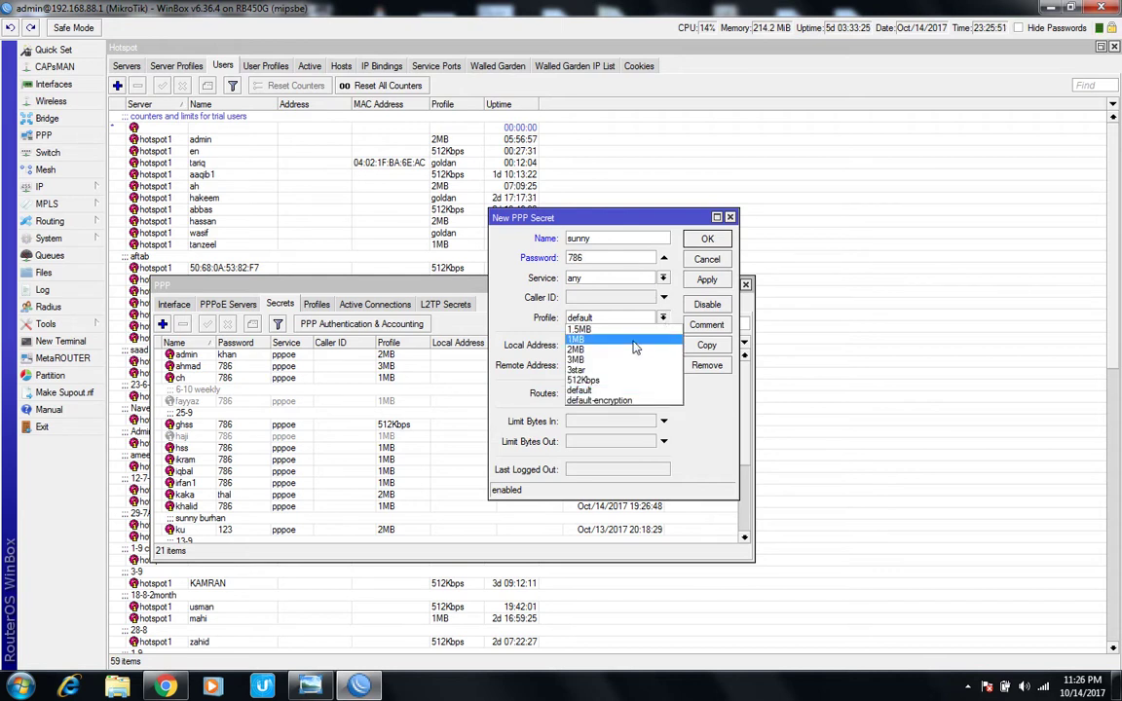
pyautogui.click(632, 340)
pyautogui.click(662, 320)
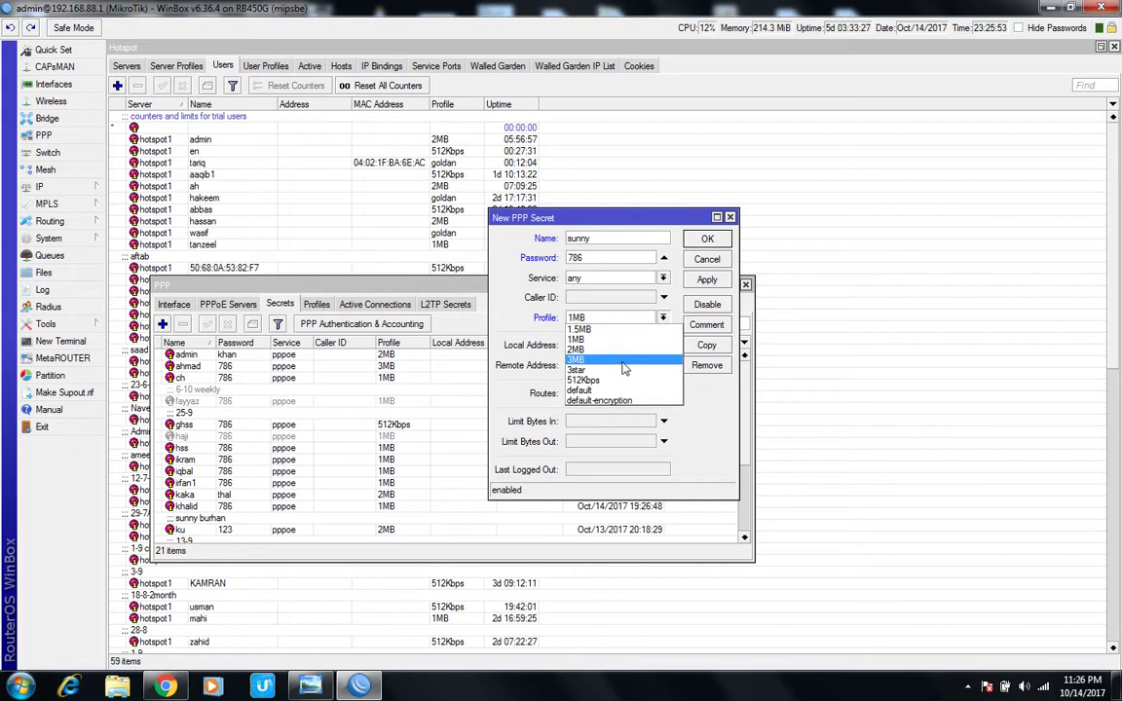
pyautogui.click(615, 350)
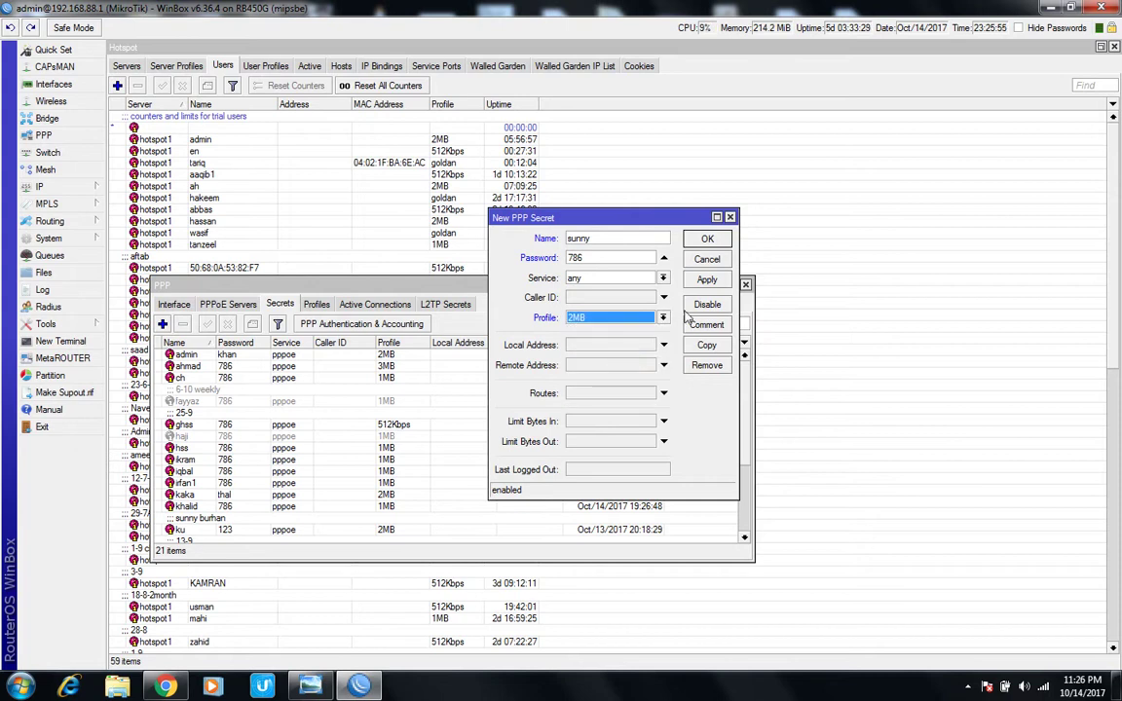
pyautogui.click(707, 240)
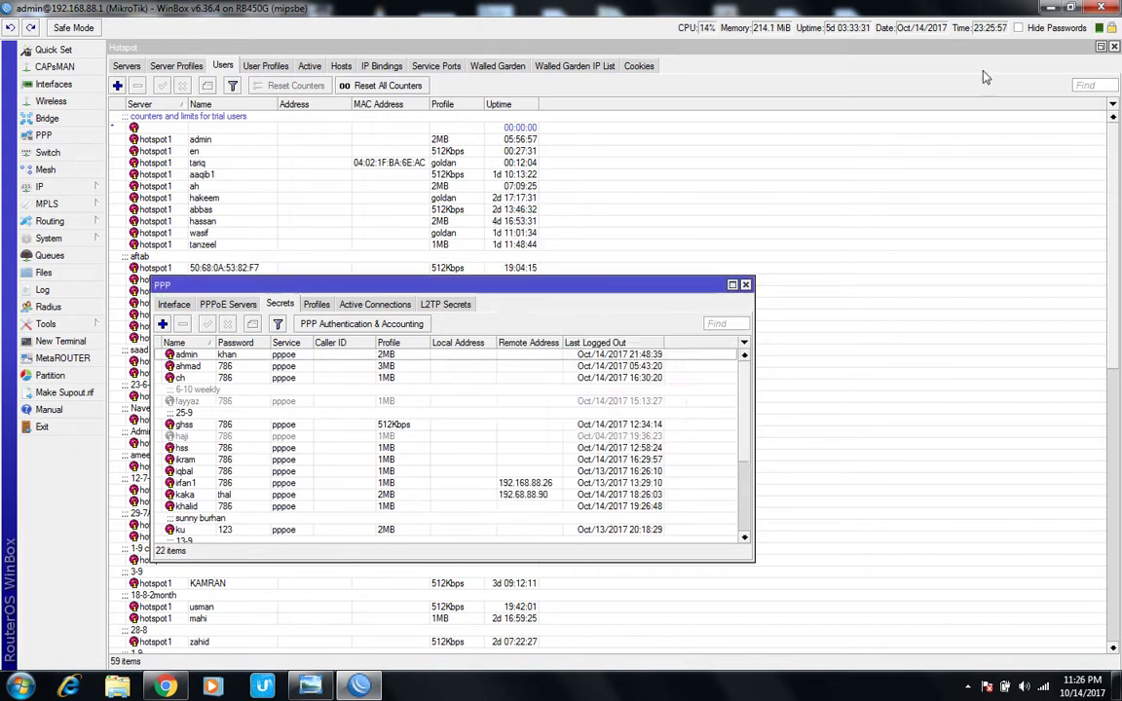
pyautogui.click(1101, 8)
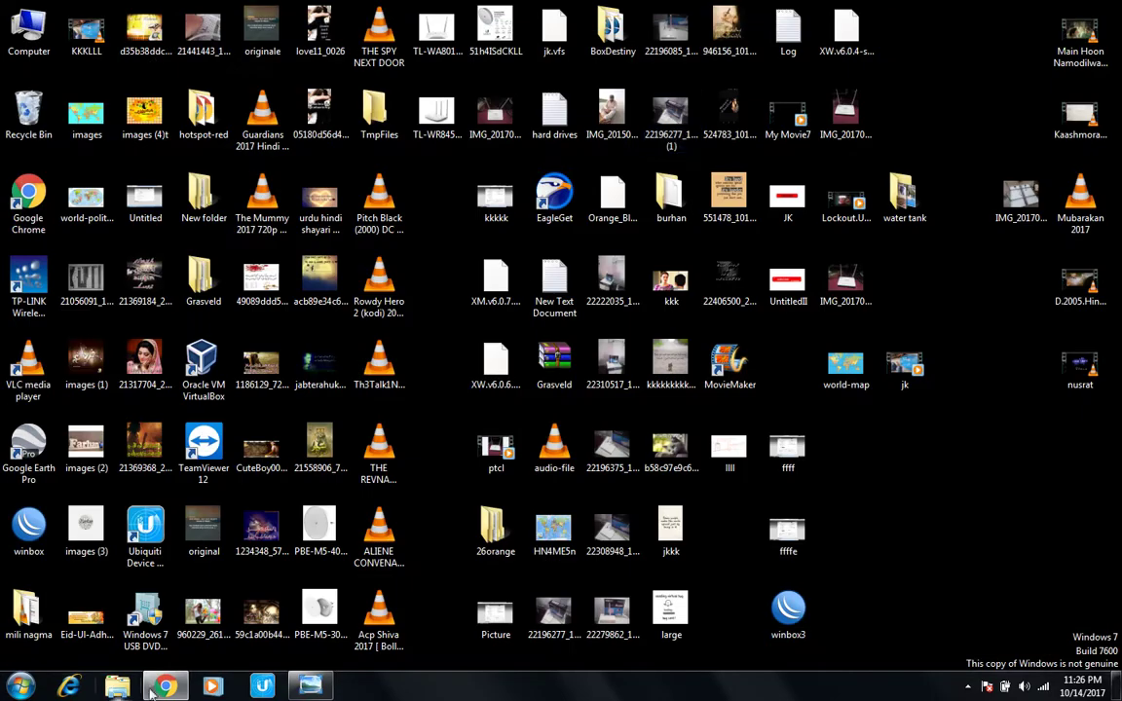
# Refresh the TP-Link Status page until WAN shows PPPoE IP 192.168.88.96, gateway 192.168.88.1
pyautogui.click(166, 686)
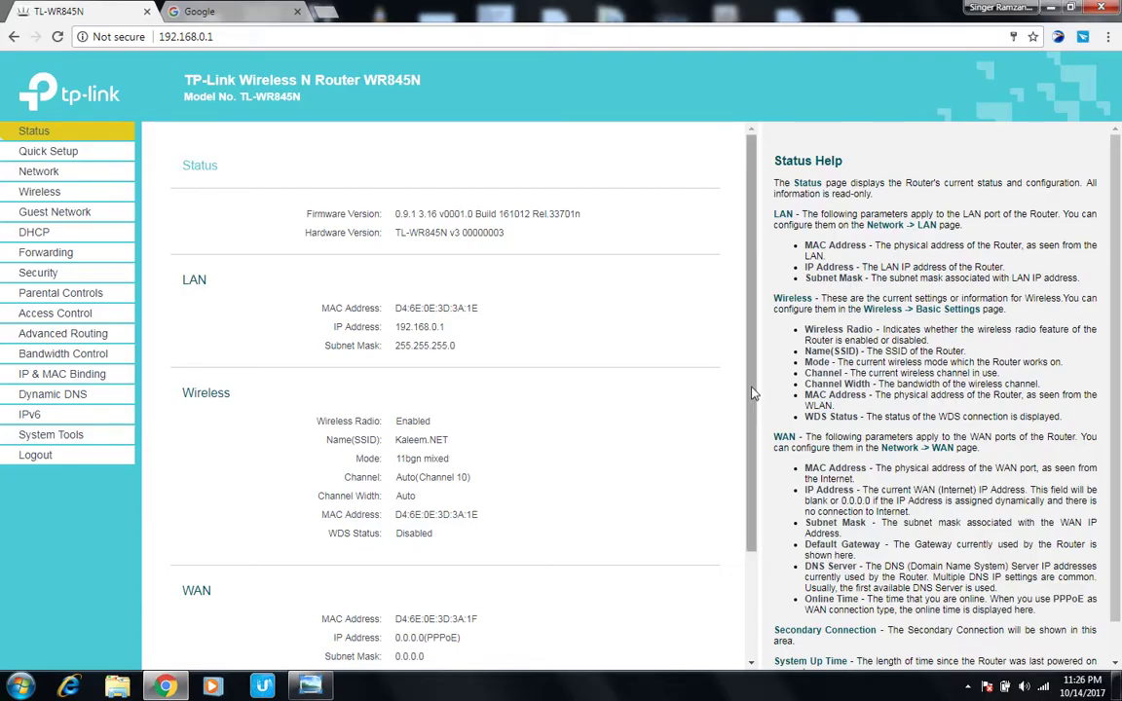
pyautogui.scroll(-1, 672, 428)
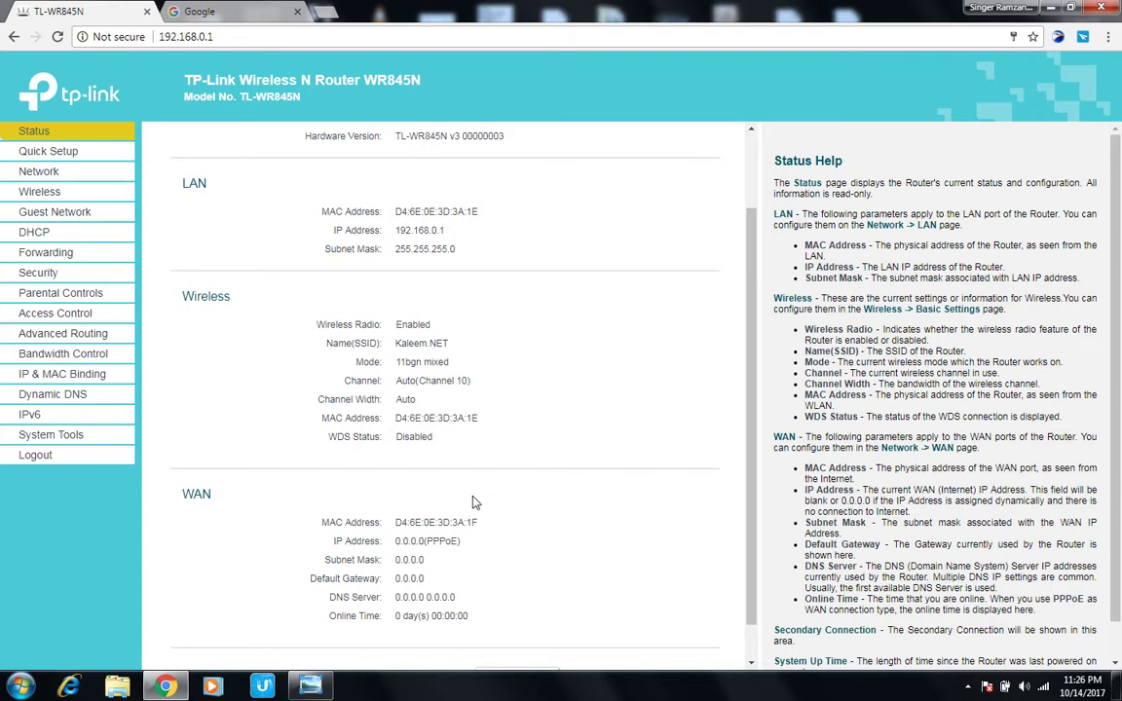
pyautogui.click(750, 656)
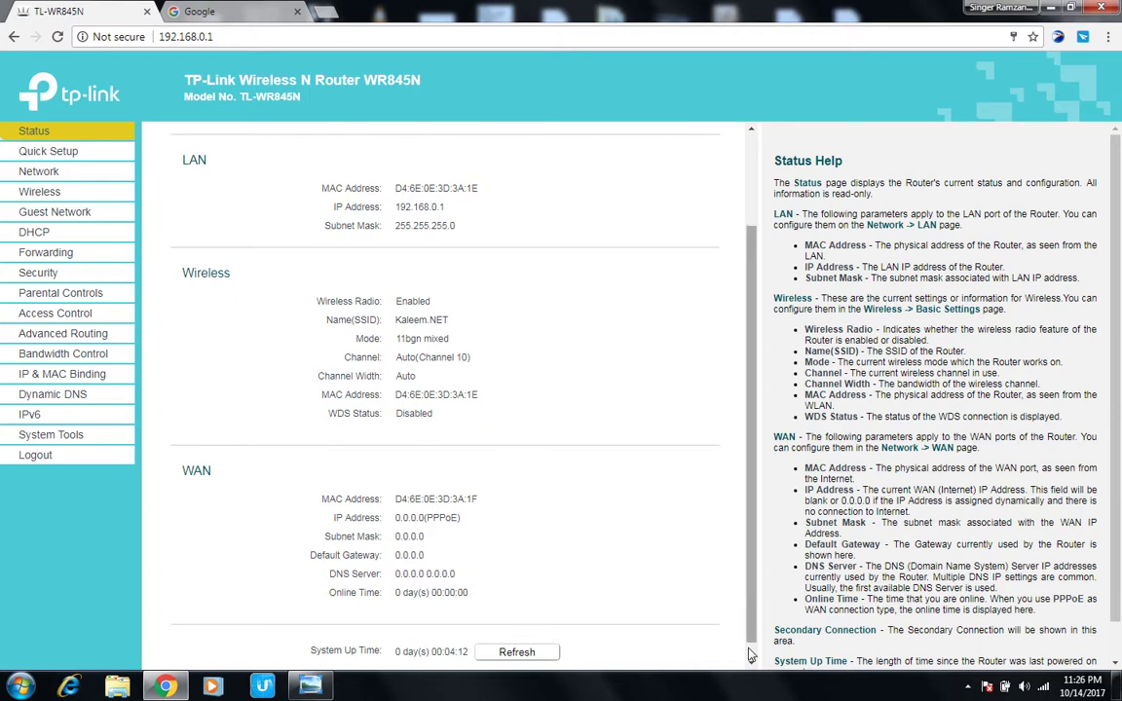
pyautogui.click(508, 637)
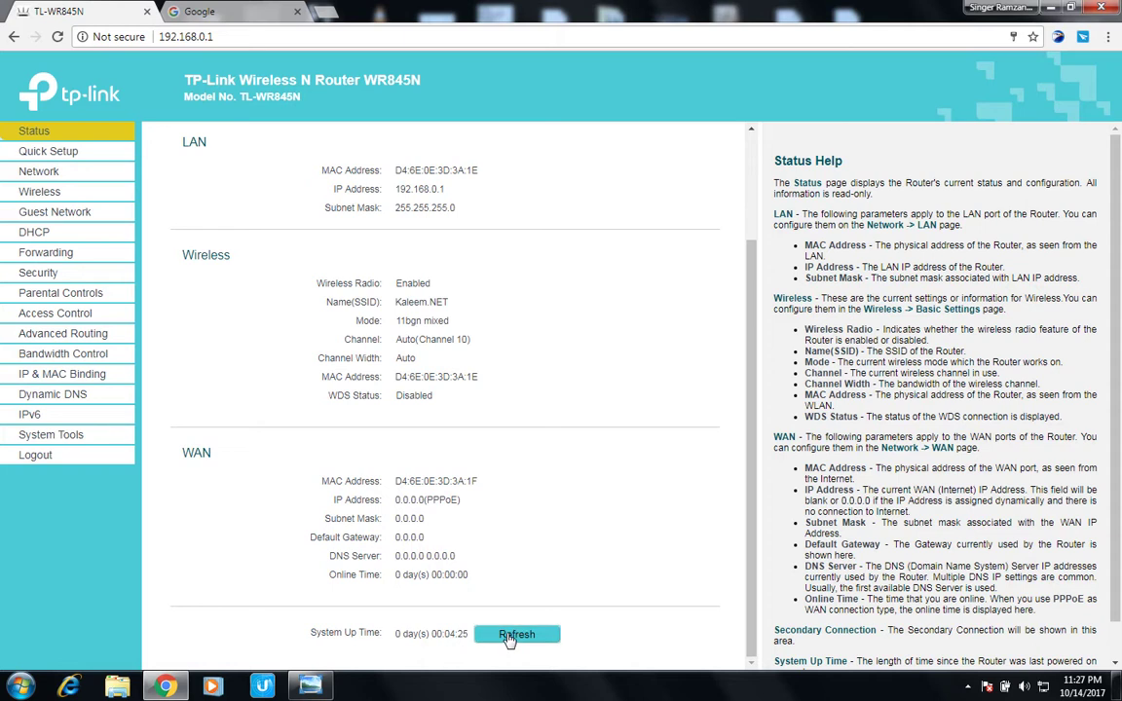
pyautogui.click(511, 636)
pyautogui.click(58, 36)
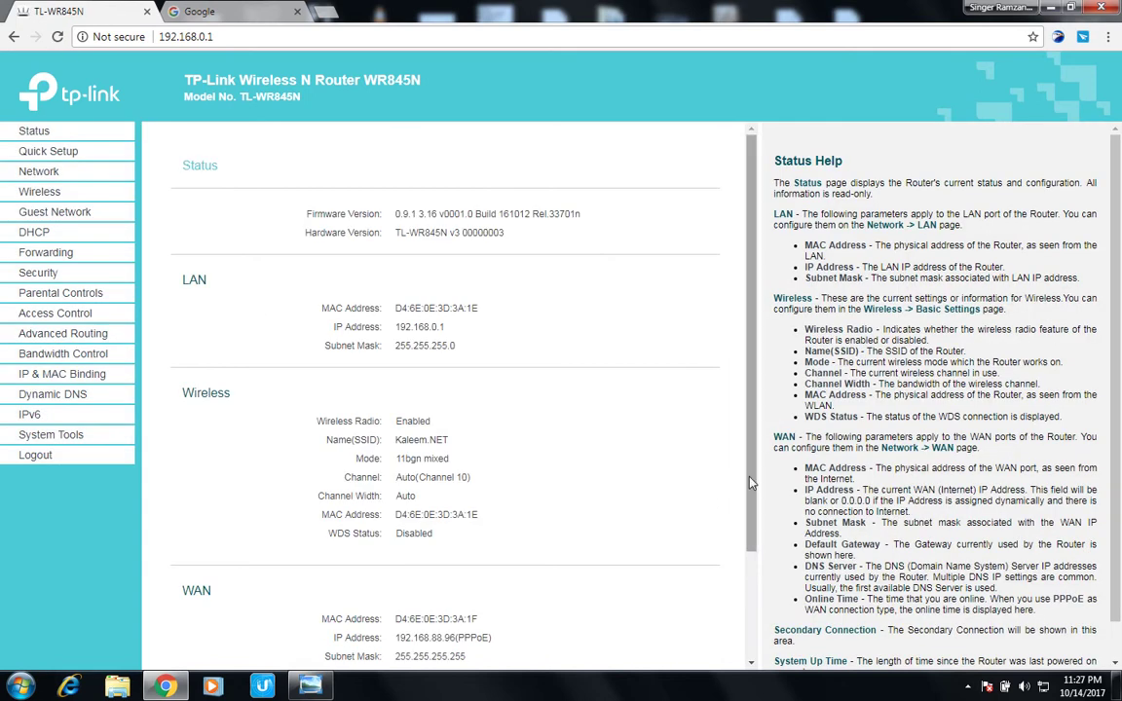
pyautogui.scroll(-3, 584, 467)
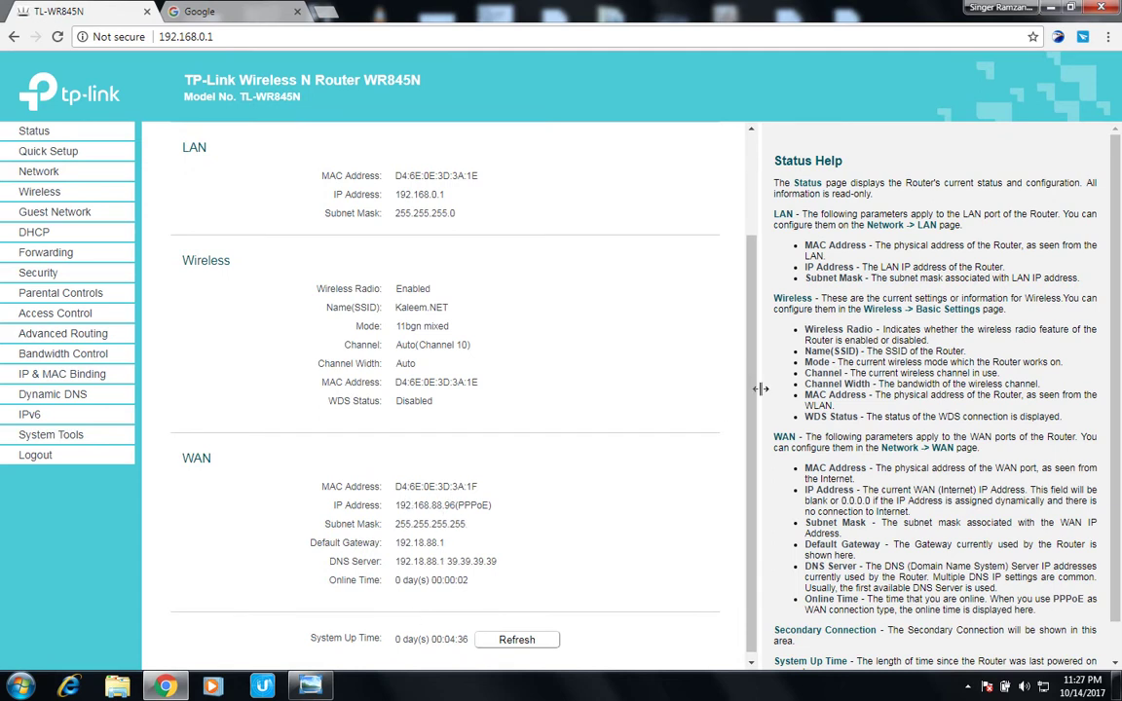
pyautogui.scroll(3, 670, 175)
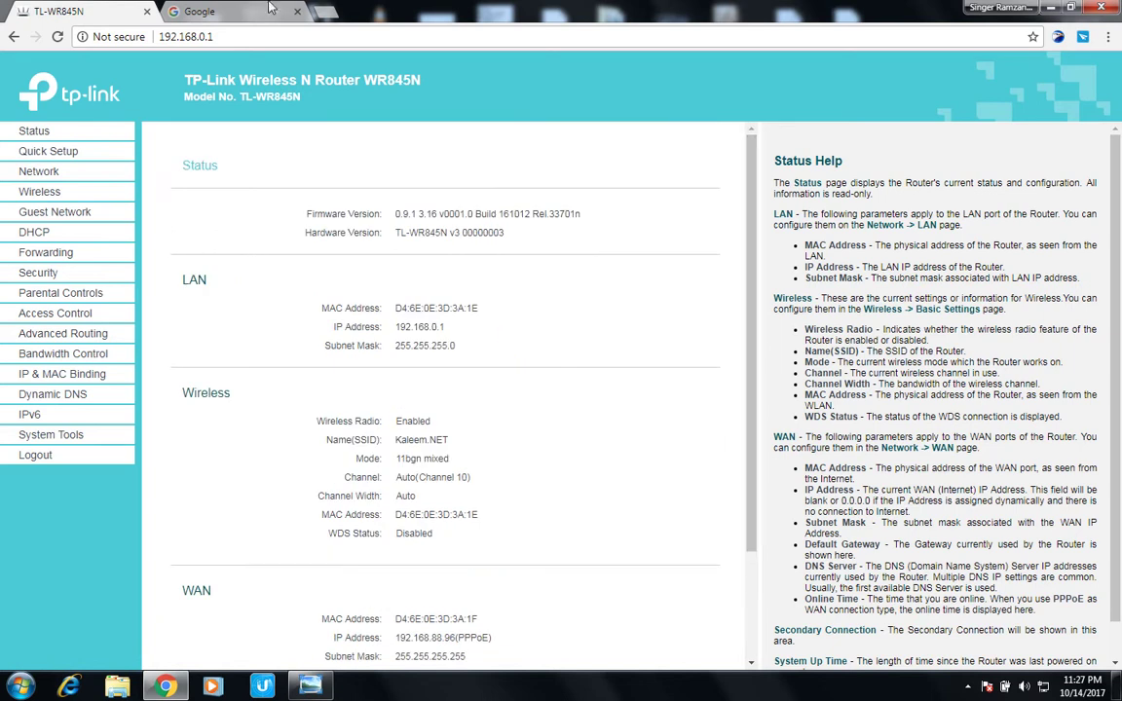
# Load YouTube in a new tab, dismissing the authentication prompt
pyautogui.click(271, 9)
pyautogui.click(323, 11)
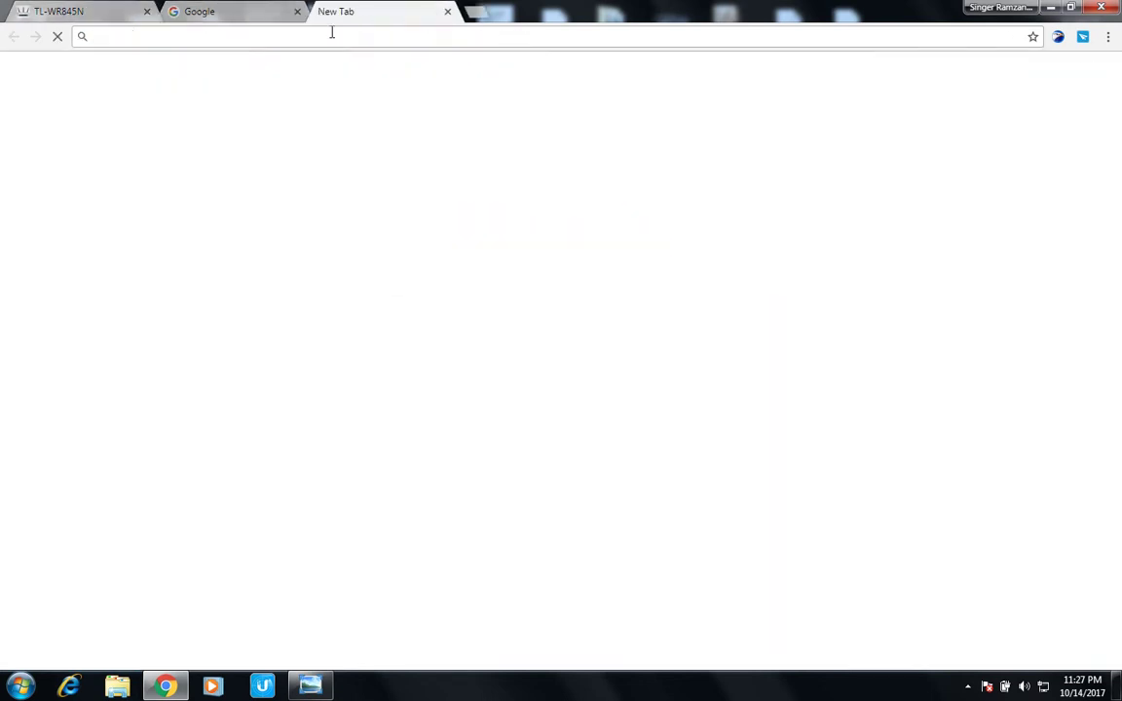
pyautogui.write('y')
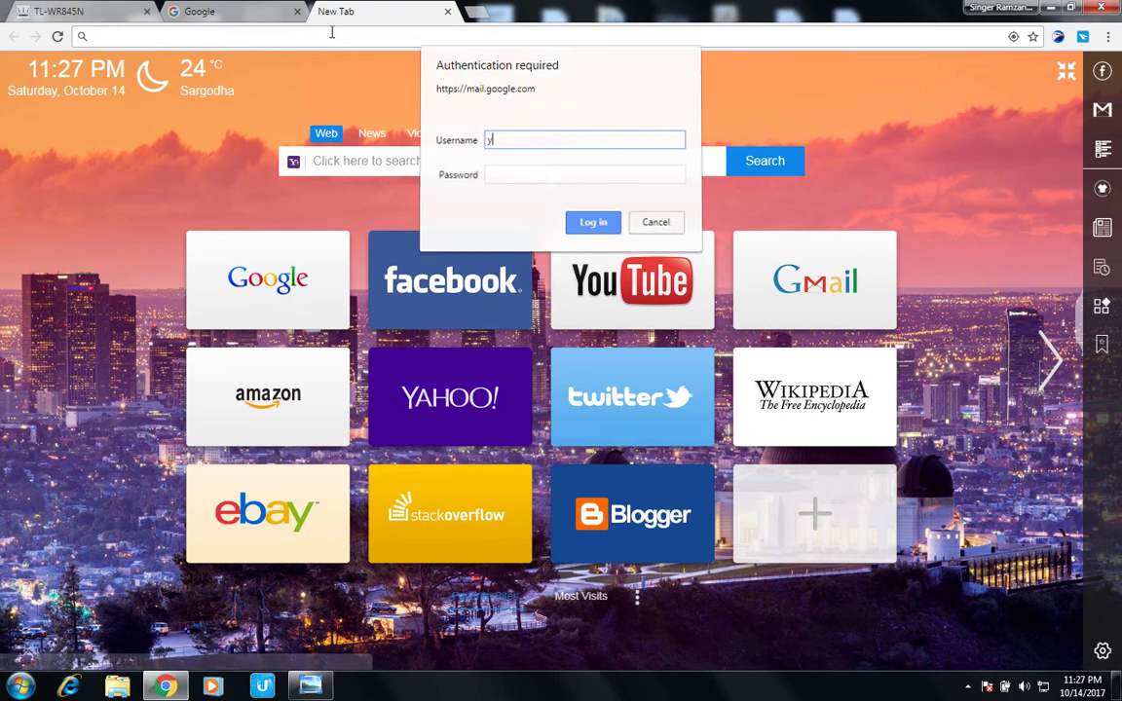
pyautogui.click(658, 225)
pyautogui.click(654, 261)
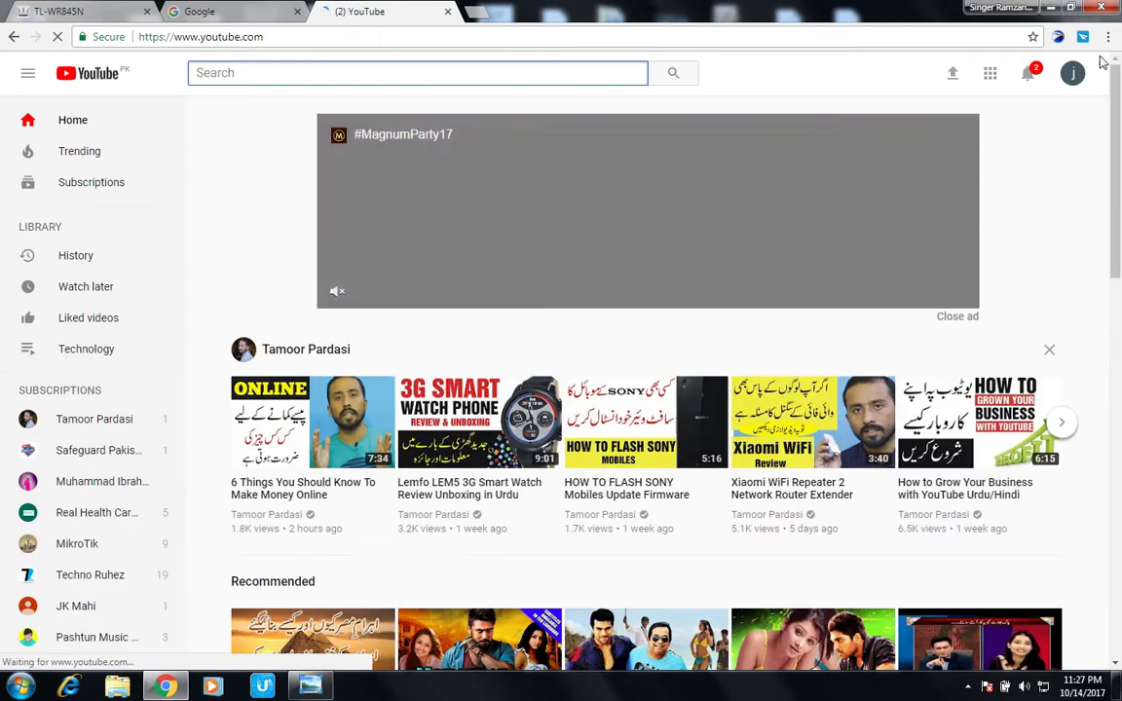
# Open the signed-in account's own channel page and glance at its notifications
pyautogui.click(1073, 74)
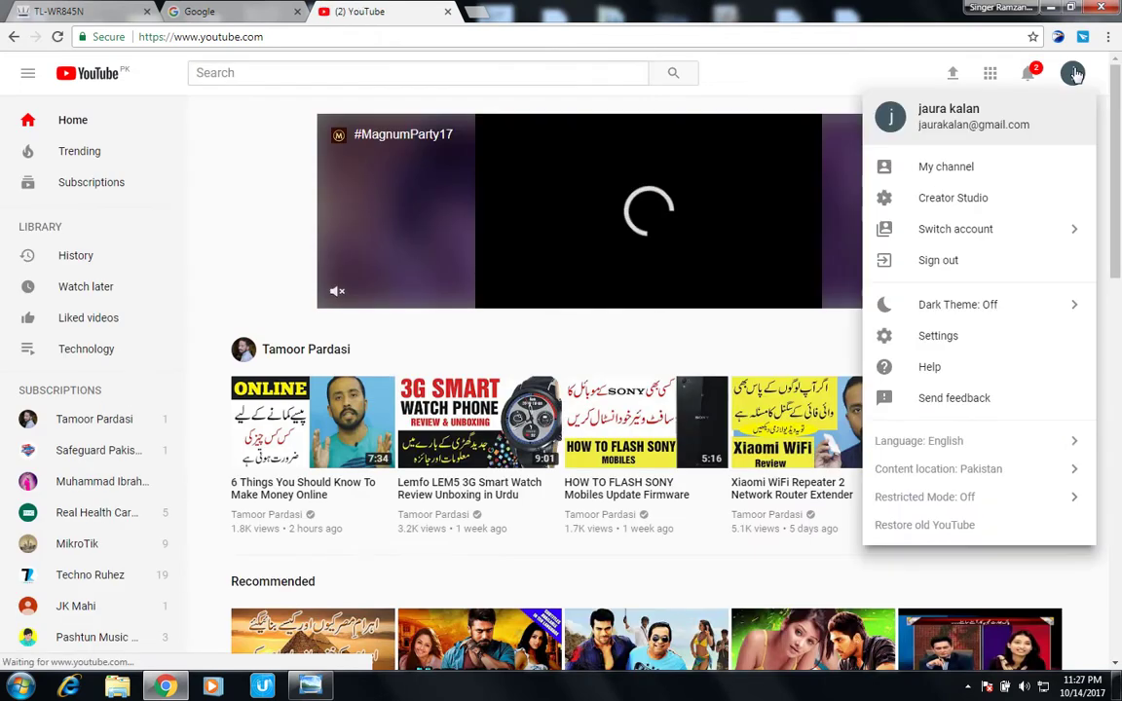
pyautogui.click(889, 168)
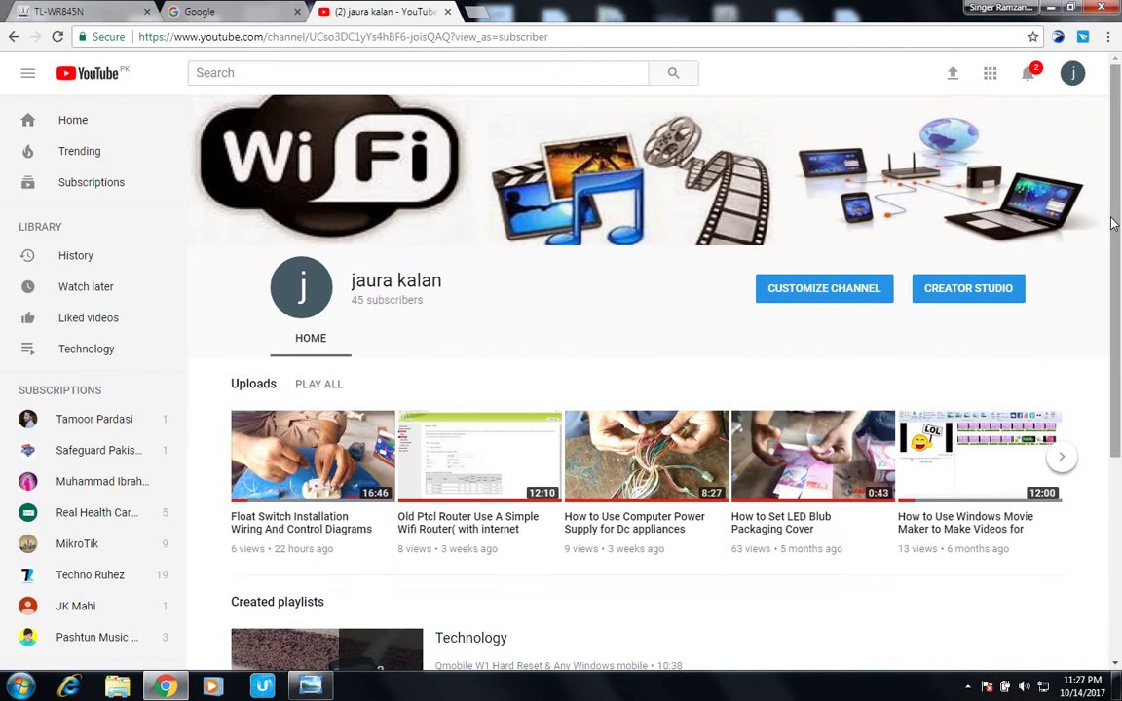
pyautogui.scroll(-2, 1113, 223)
pyautogui.scroll(2, 1113, 223)
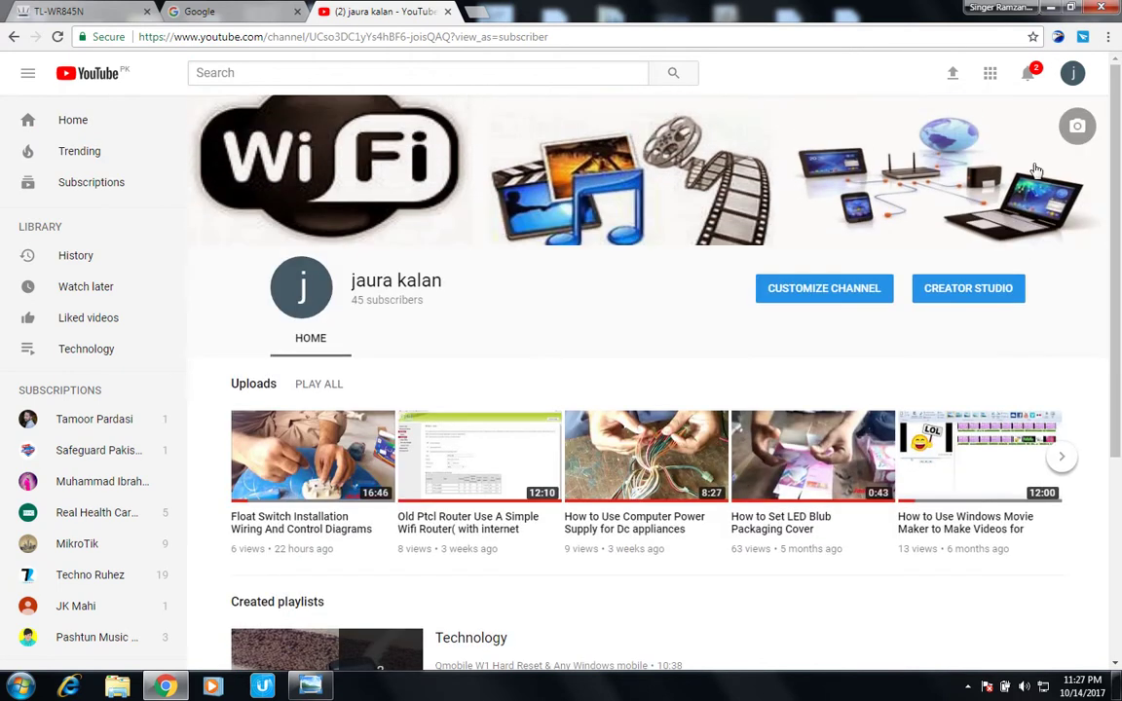
pyautogui.click(1030, 80)
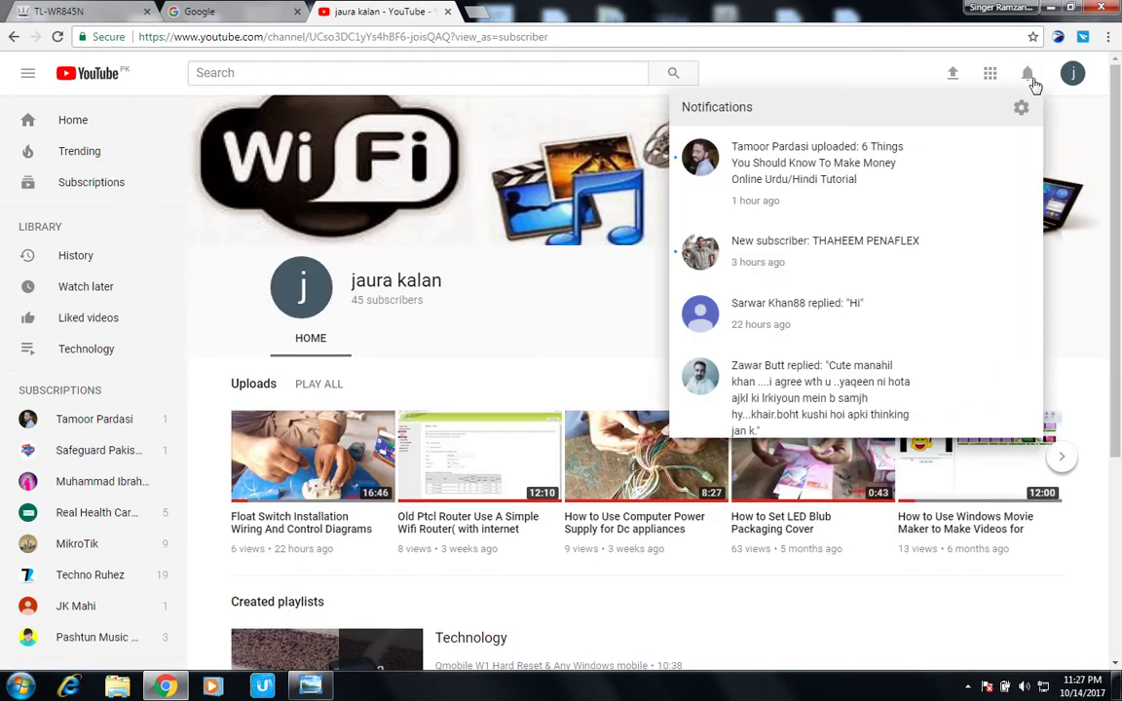
pyautogui.click(1027, 82)
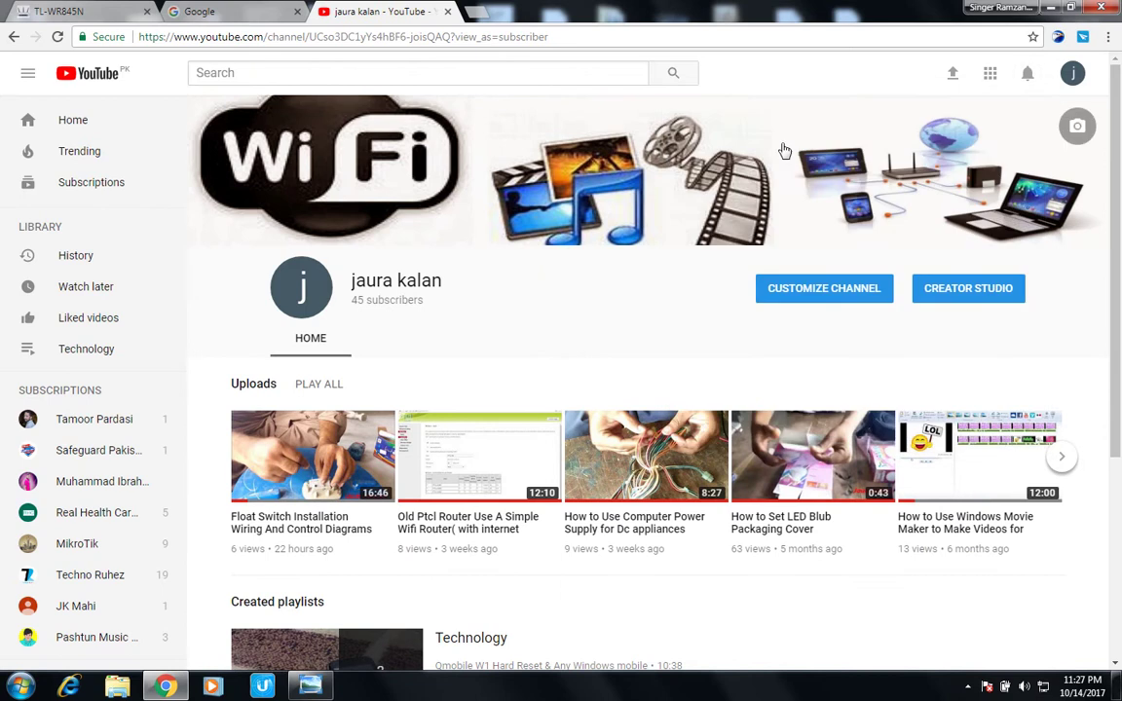